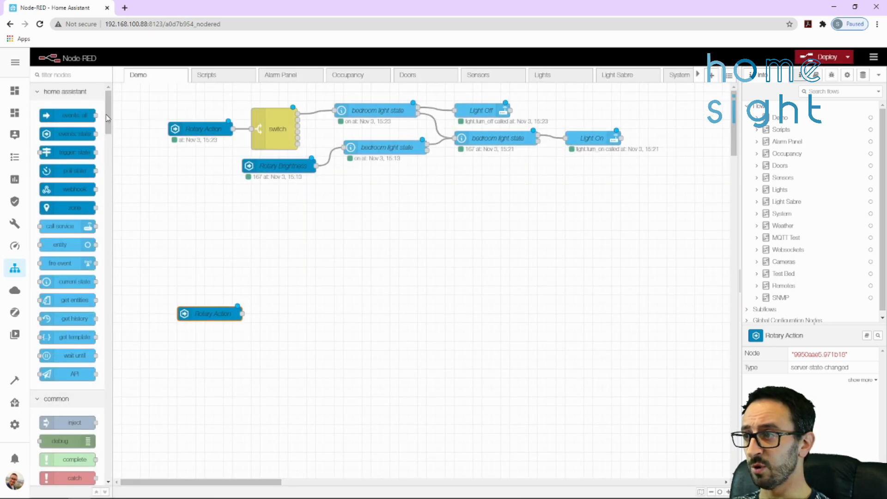
Step: Add a debug node above the lower Rotary Action node and wire Rotary Action's output to it
left_click_drag(60, 441, 306, 271)
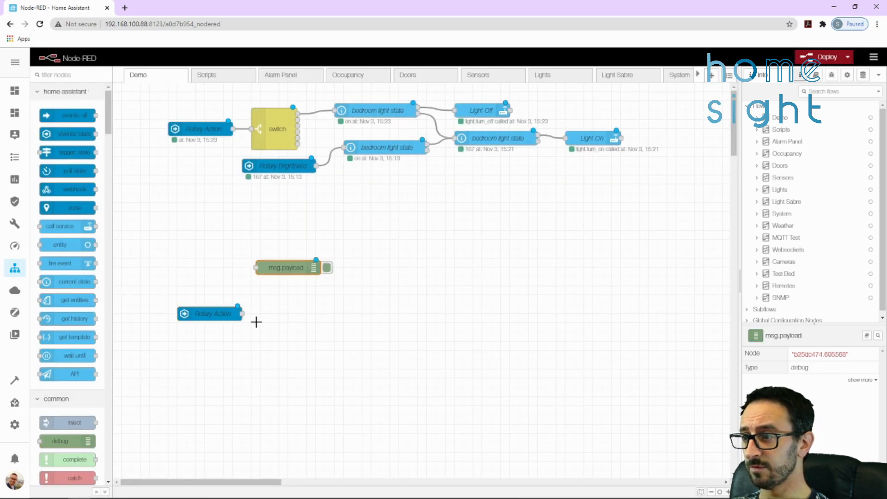
left_click_drag(242, 313, 257, 268)
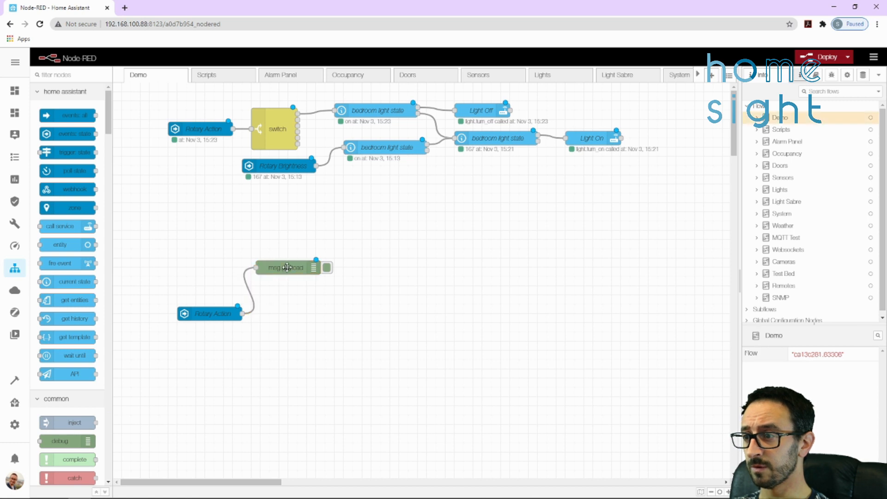
Step: Limit the debug messages to the current flow and deploy the changes
left_click(832, 77)
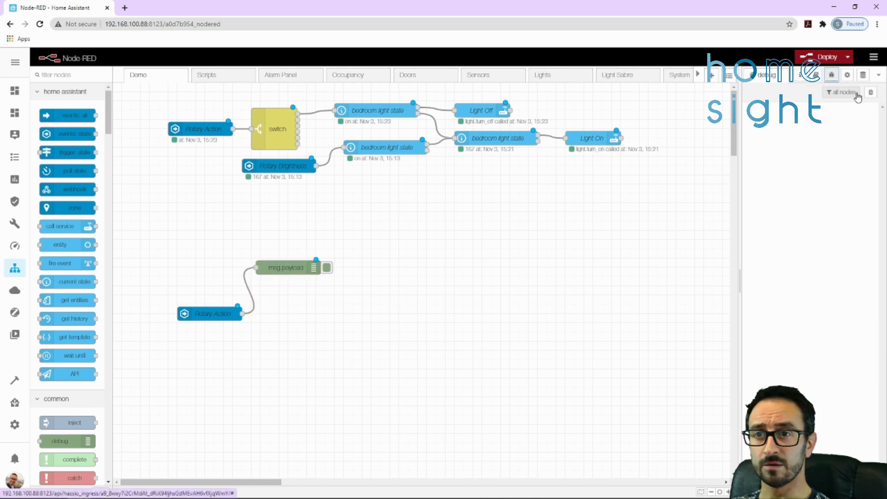
left_click(842, 92)
left_click(862, 114)
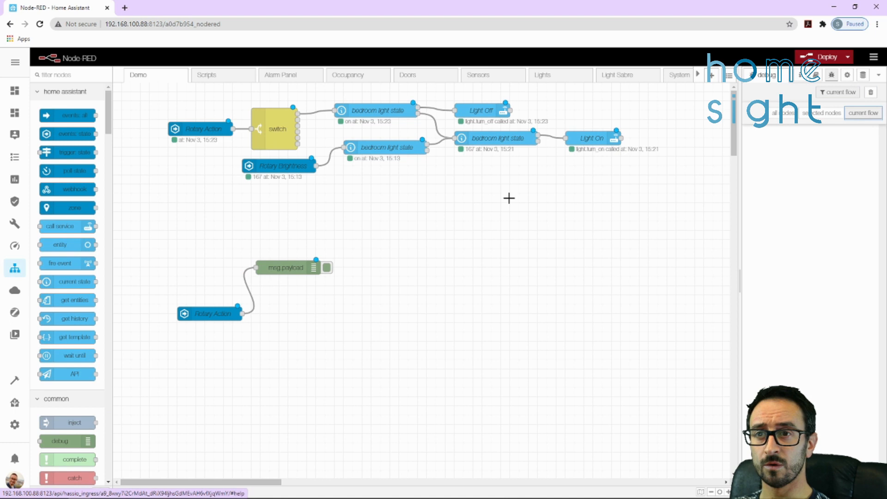
key("ctrl+d")
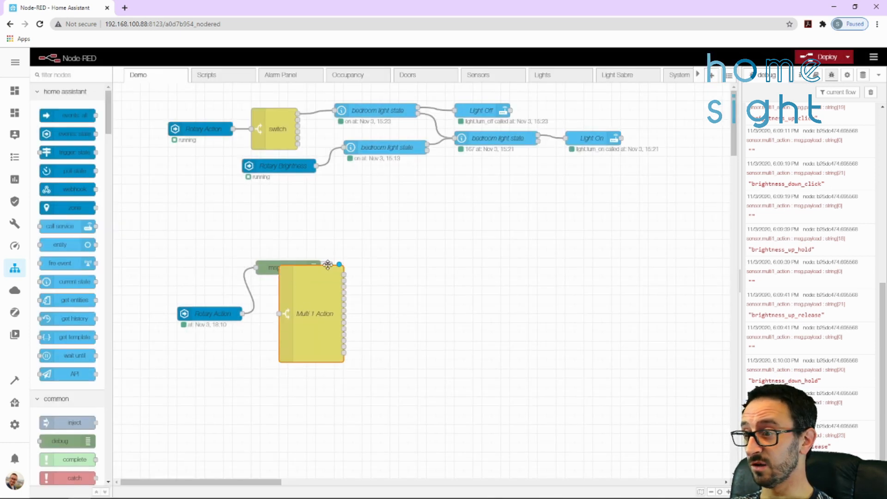
Step: Wire the lower Rotary Action node to the Multi 1 Action switch and move the msg.payload debug node clear above the switch
left_click_drag(241, 316, 278, 314)
left_click_drag(267, 271, 264, 252)
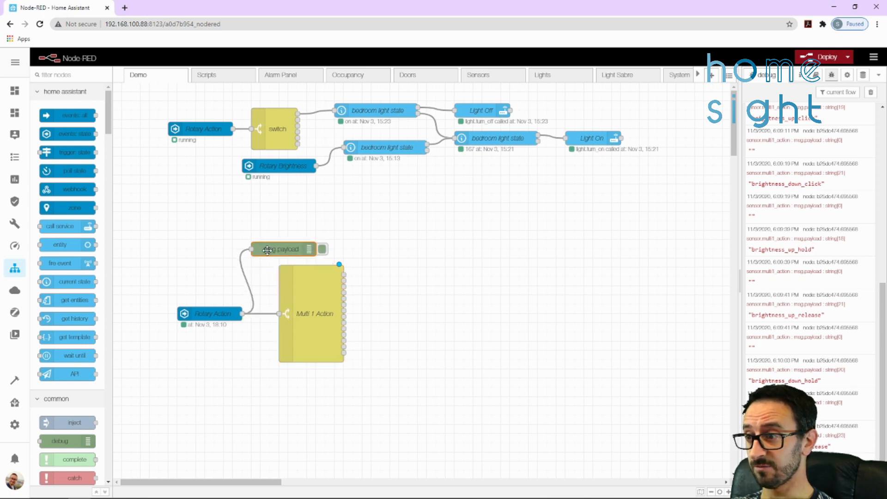
Step: Clear the debug messages, then delete the msg.payload debug node and deploy
left_click(870, 94)
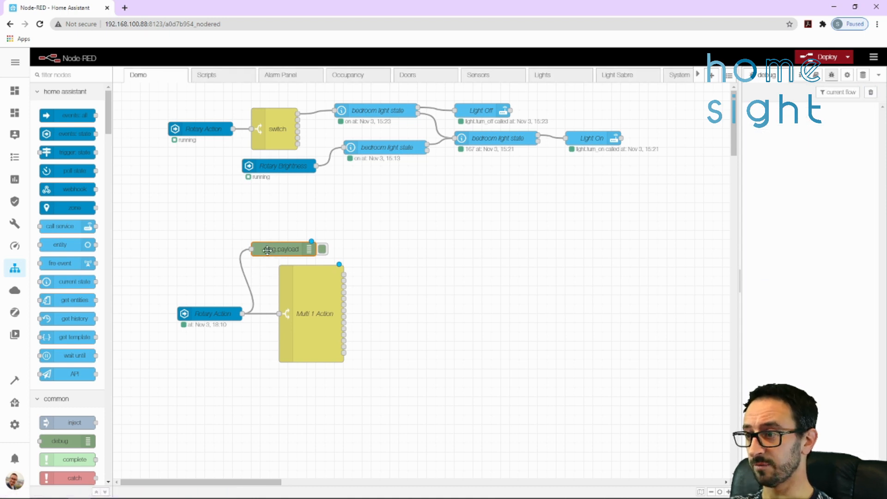
key("Delete")
key("ctrl+d")
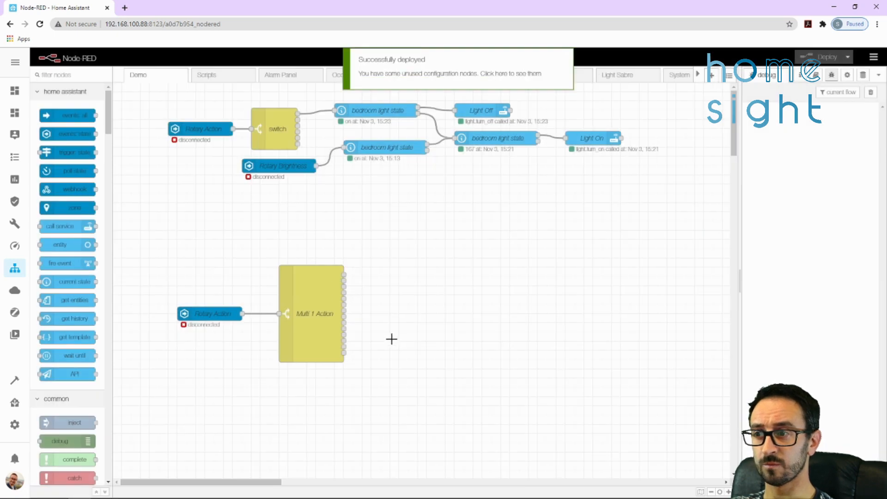
Step: Duplicate the upper flow's first bedroom light state node and place the copy beside the Multi 1 Action switch
scroll(391, 338, "down", 10)
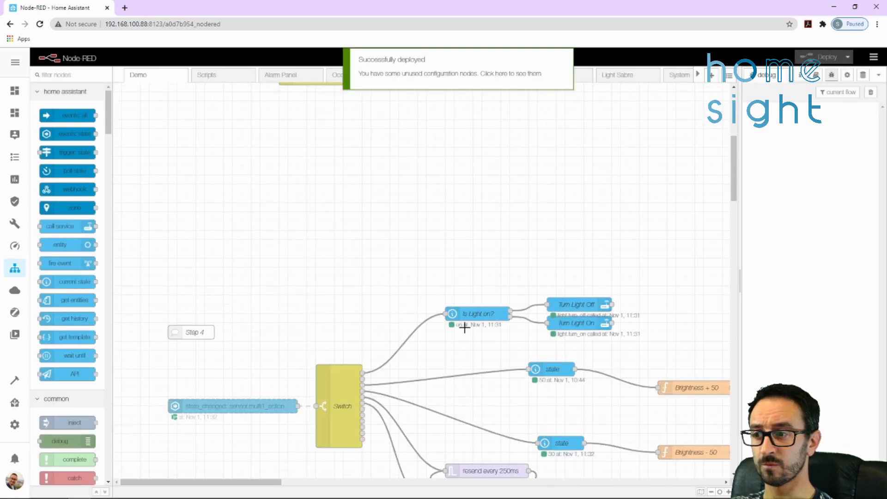
scroll(421, 323, "up", 10)
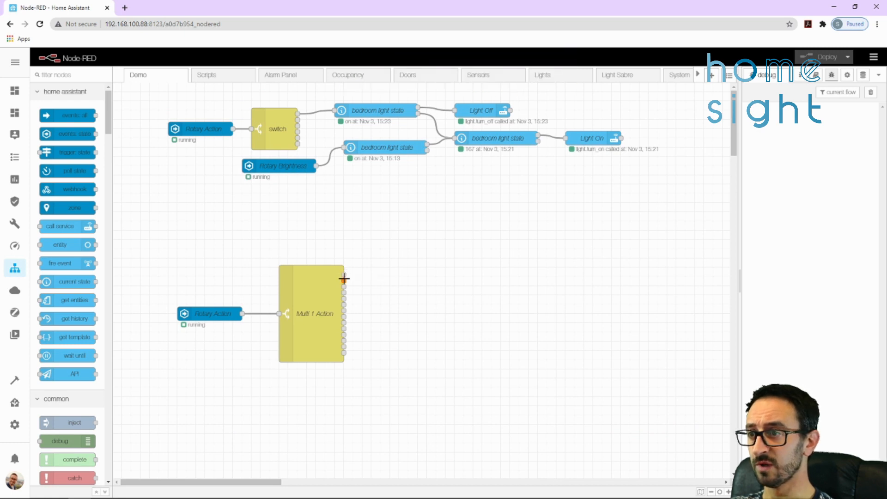
left_click(371, 114)
key("ctrl+c")
key("ctrl+v")
left_click(395, 290)
Step: Disable the Rotary Action and Rotary Brightness event nodes in the upper flow
left_click(212, 131)
double_click(212, 131)
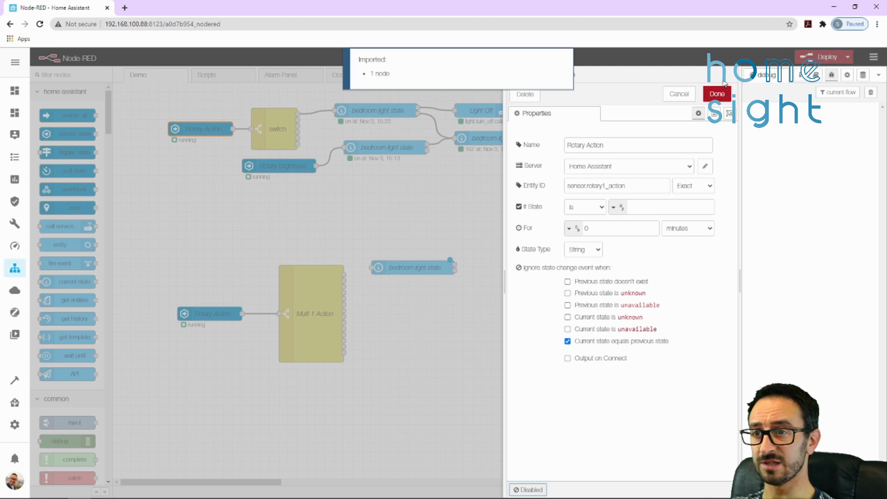
left_click(717, 94)
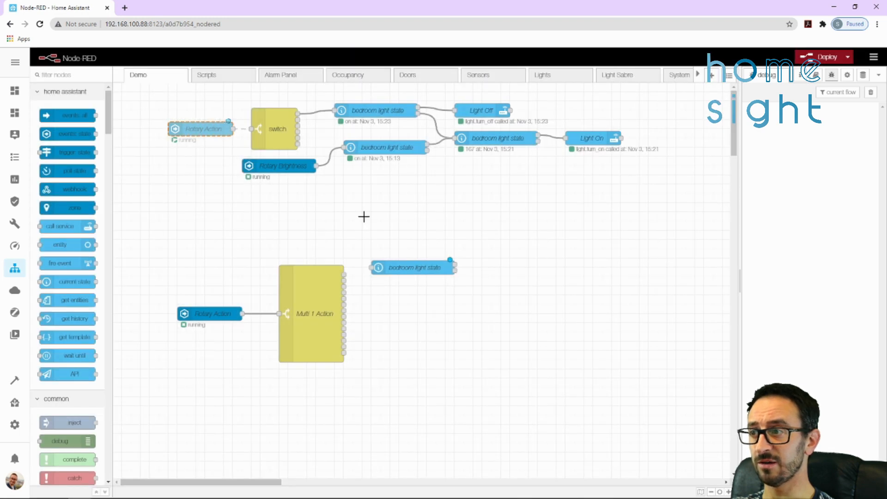
double_click(302, 170)
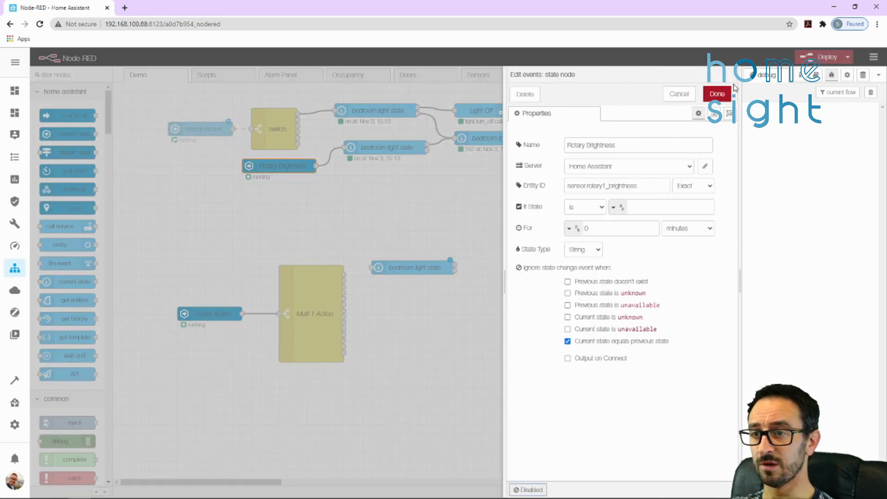
left_click(717, 94)
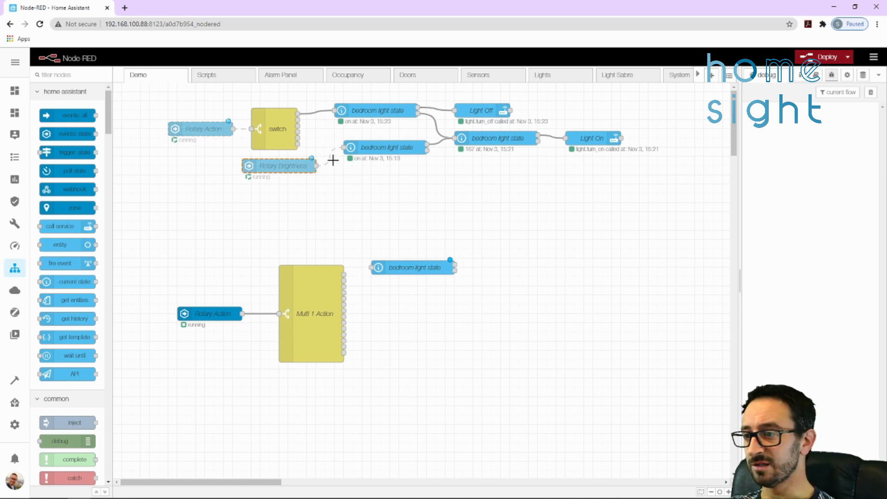
Step: Move the copied bedroom light state node slightly up and wire the first output of Multi 1 Action to it
left_click_drag(407, 269, 414, 261)
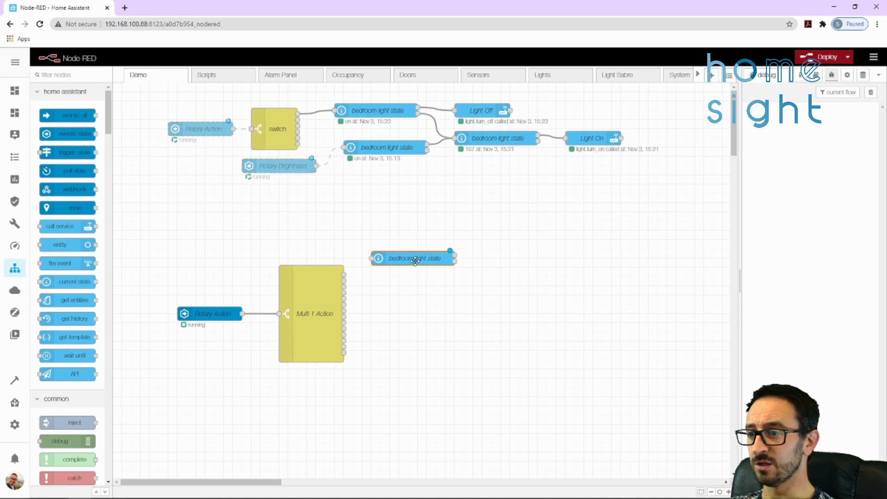
left_click_drag(346, 274, 371, 259)
Step: Copy the Light Off node beside the new bedroom light state node and wire the state node's outputs for switching the light
left_click(472, 111)
key("ctrl+c")
key("ctrl+v")
left_click(508, 239)
double_click(416, 258)
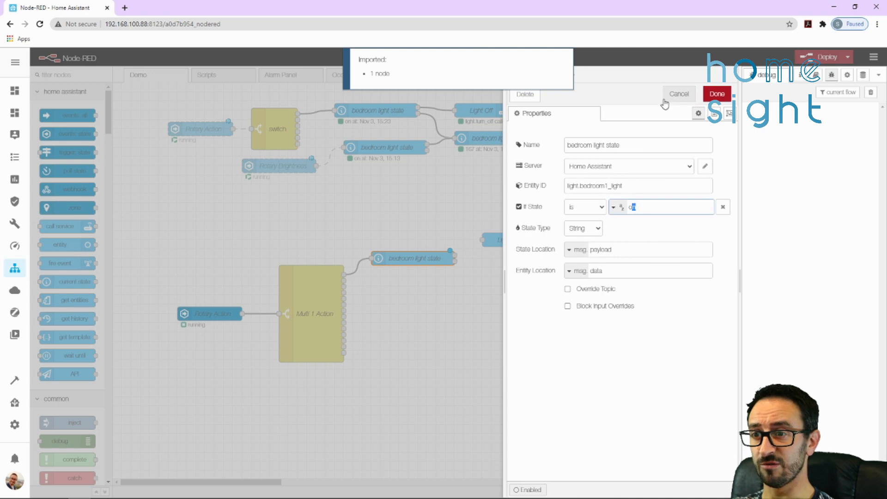
left_click(673, 95)
mouse_move(456, 255)
left_mouse_down()
mouse_move(486, 240)
mouse_move(481, 257)
mouse_move(499, 257)
left_mouse_up()
Step: Duplicate the new Light Off node directly below it, at the second output of the bedroom light state node
left_click(507, 241)
key("ctrl+c")
key("ctrl+v")
left_click(509, 257)
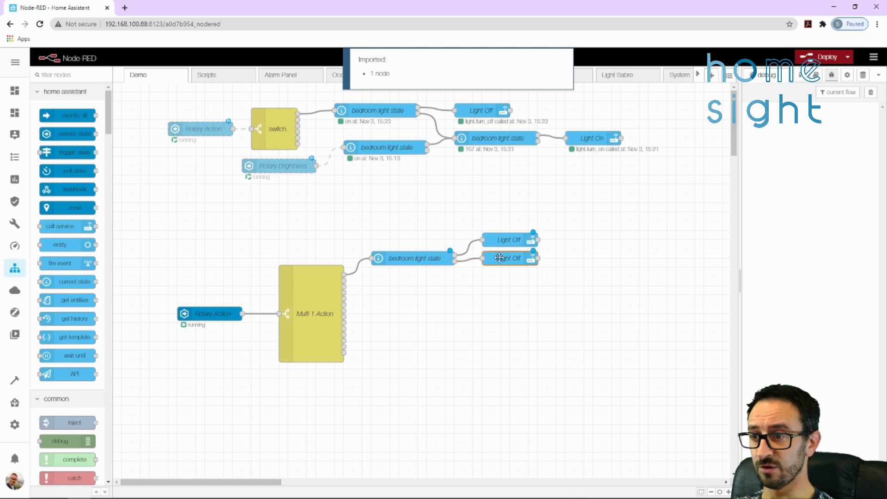
Step: Set the service of the lower Light Off copy to turn_on and deploy the flow
double_click(500, 257)
left_click(604, 209)
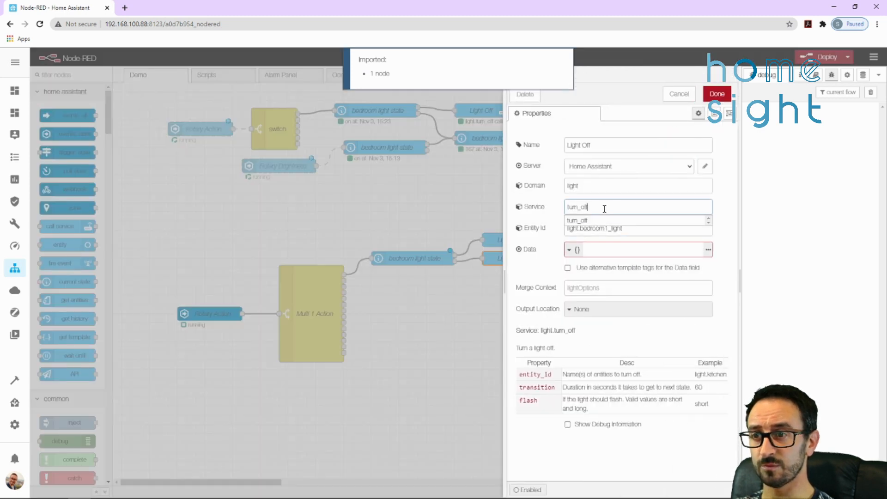
key("BackSpace")
type("n")
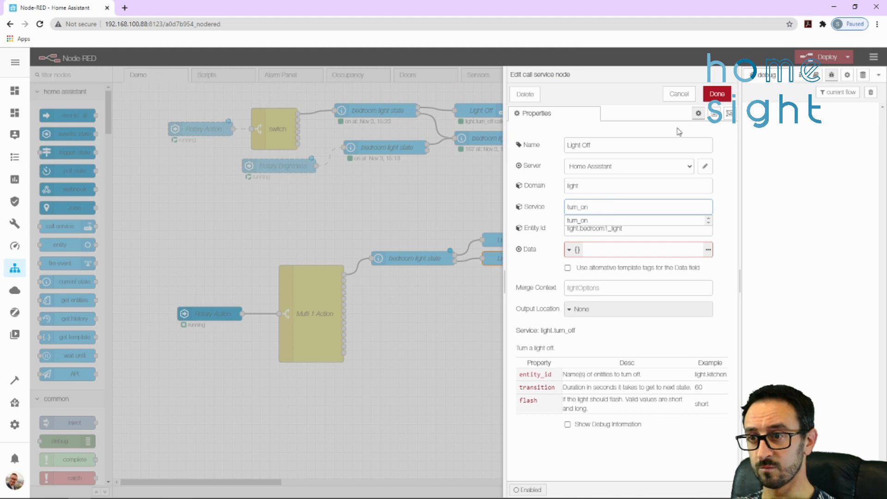
left_click(717, 94)
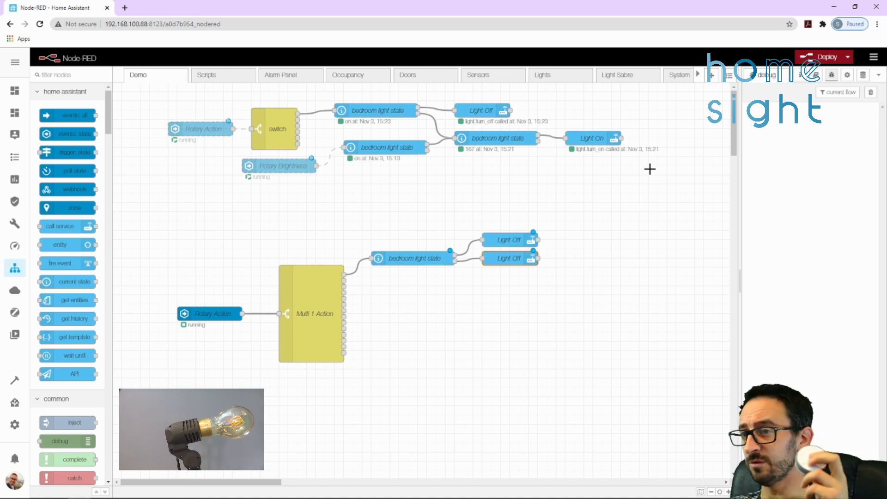
left_click(822, 56)
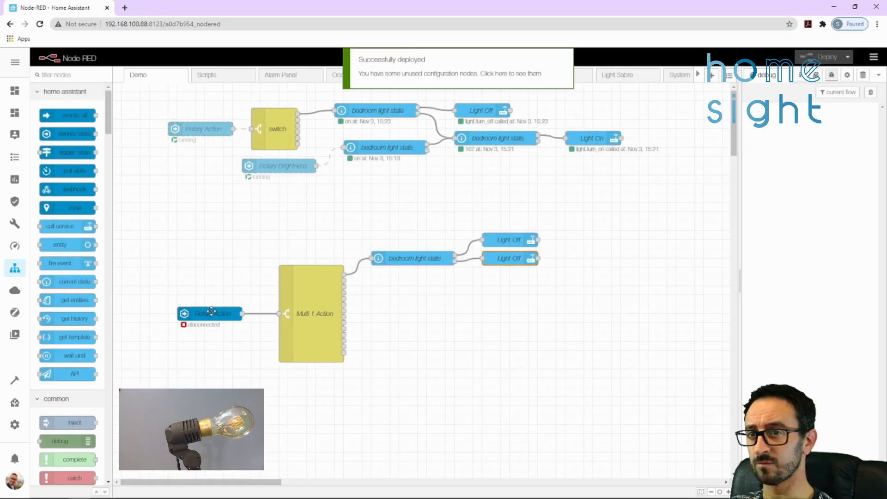
Step: Check the entity of the lower Rotary Action node and rename the node to Multi 1 Action
double_click(210, 315)
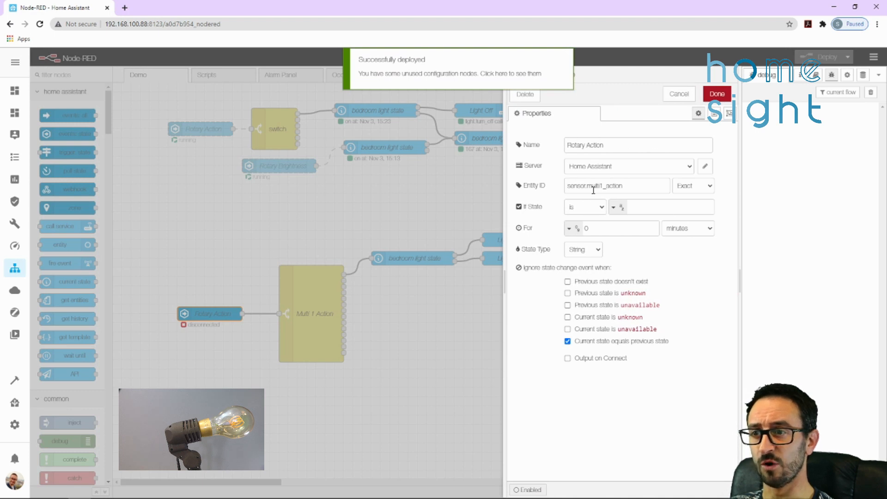
left_click(680, 99)
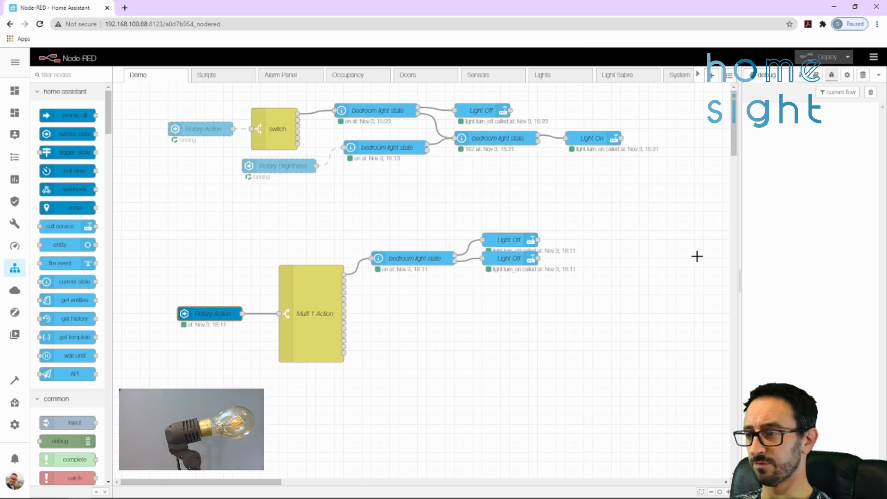
double_click(189, 314)
double_click(582, 147)
type("Multi")
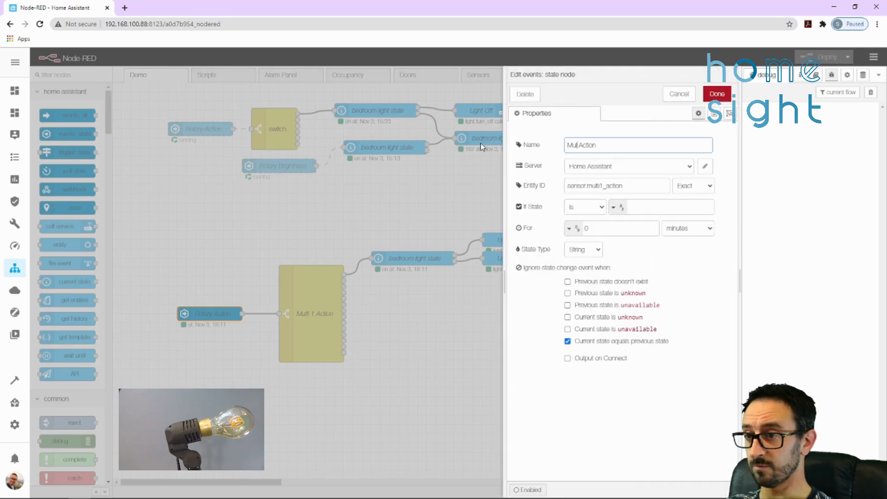
type(" 1")
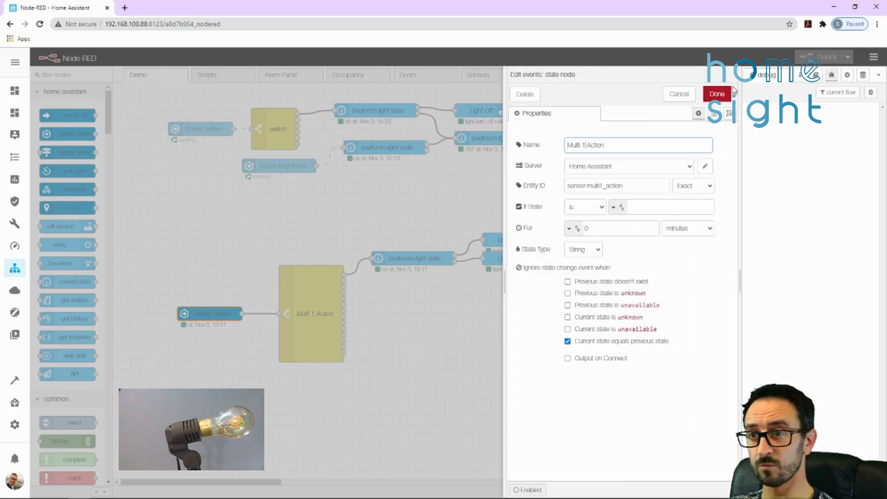
left_click(718, 93)
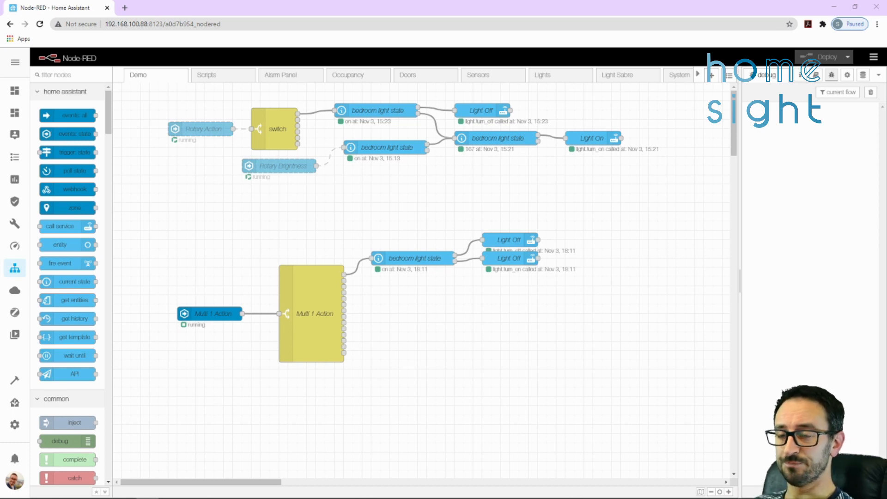
Step: Duplicate the lower flow's bedroom light state node and place the copy just below the original
left_click(408, 259)
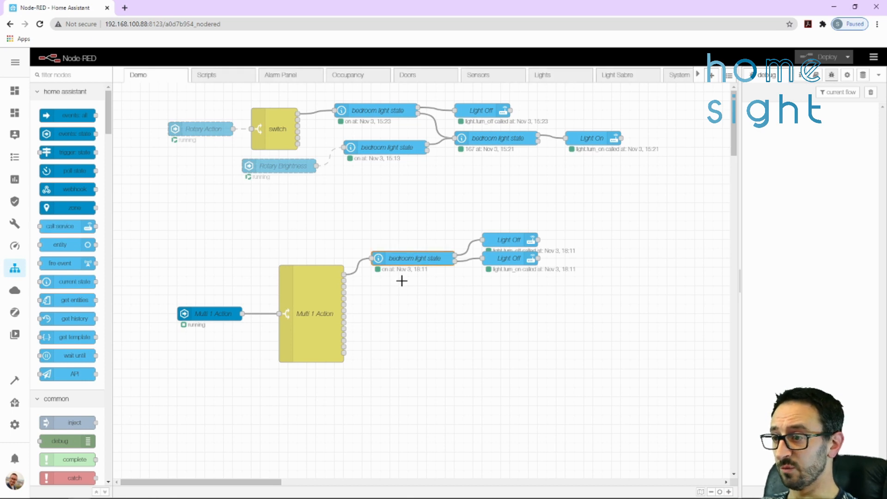
key("ctrl+c")
key("ctrl+v")
left_click(421, 296)
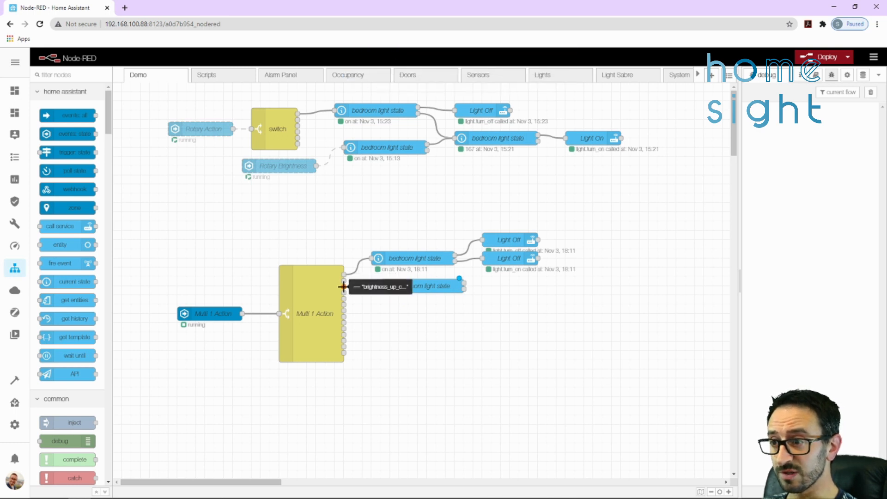
Step: Wire the brightness_up_click output of Multi 1 Action to the new bedroom light state node and align that node under the one above
double_click(337, 292)
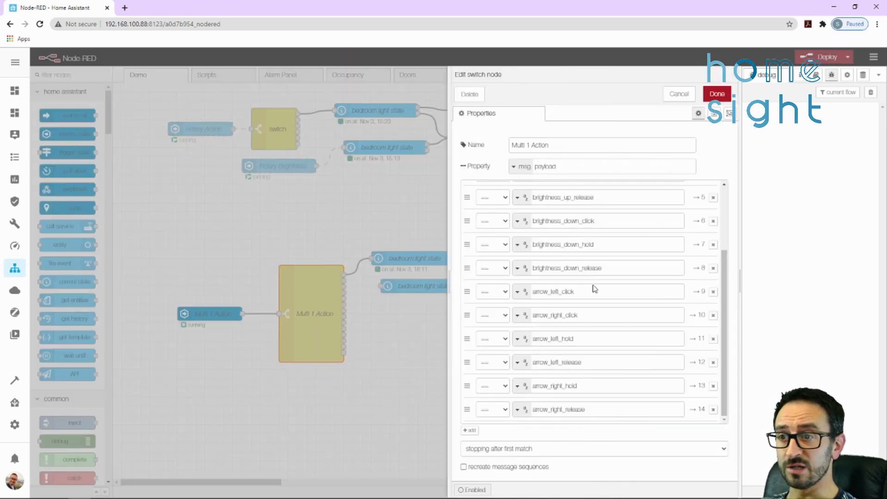
scroll(597, 289, "up", 2)
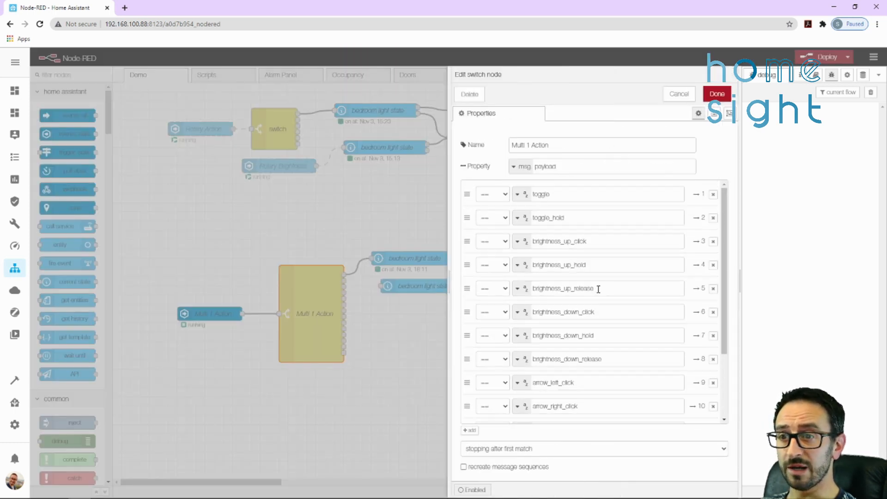
double_click(560, 246)
left_click(716, 93)
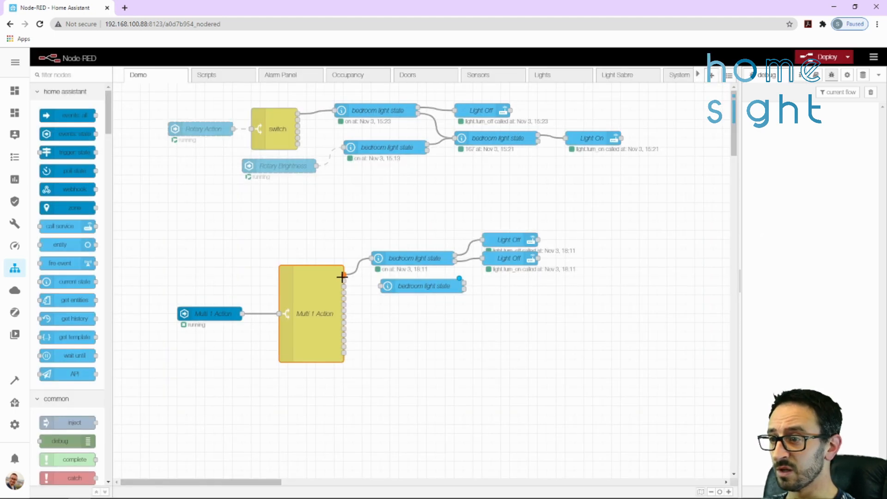
left_click_drag(343, 285, 383, 286)
double_click(406, 286)
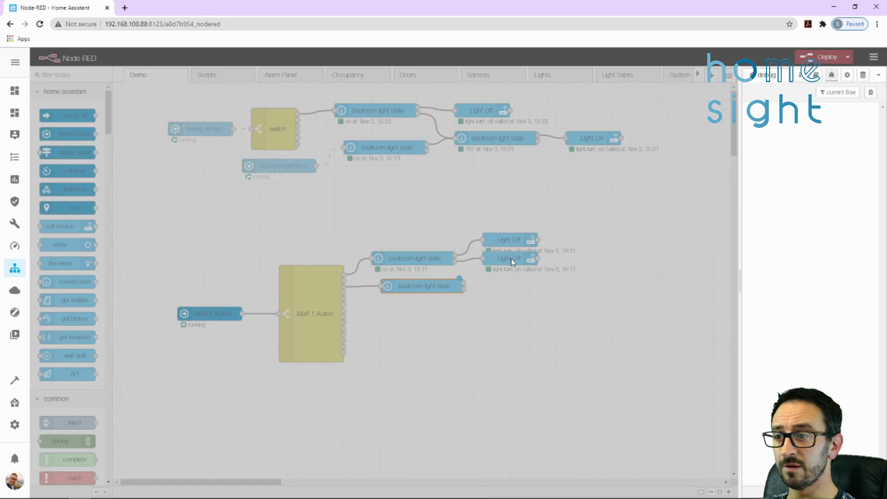
left_click(678, 95)
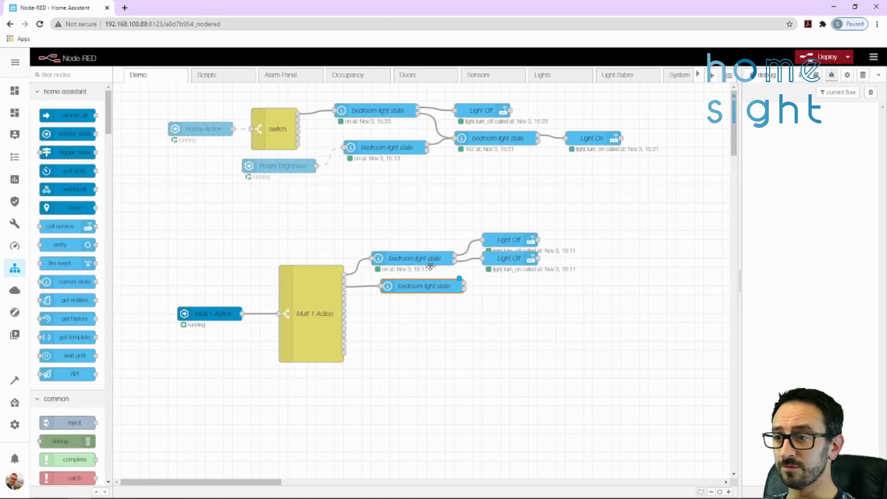
left_click_drag(414, 285, 405, 285)
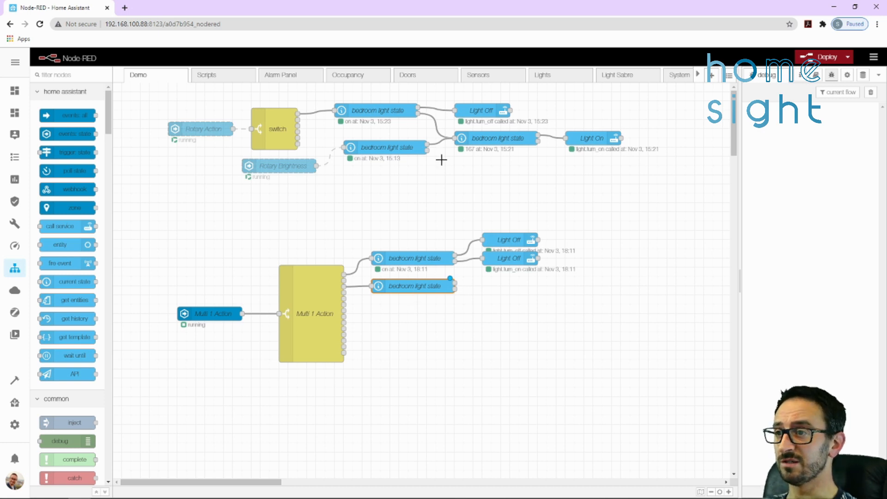
Step: Duplicate the lower flow's upper bedroom light state node and wire the copy to the first output of the state node below it
left_click(417, 262)
key("ctrl+c")
key("ctrl+v")
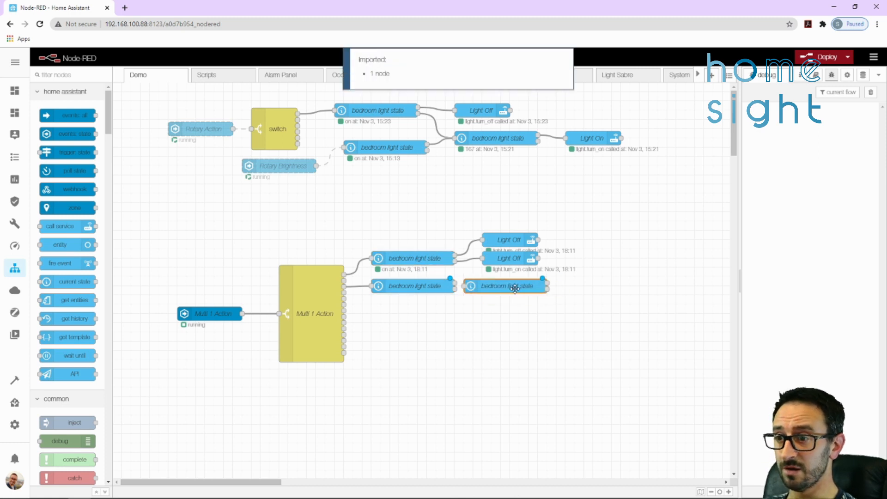
left_click(514, 288)
left_click_drag(454, 283, 473, 286)
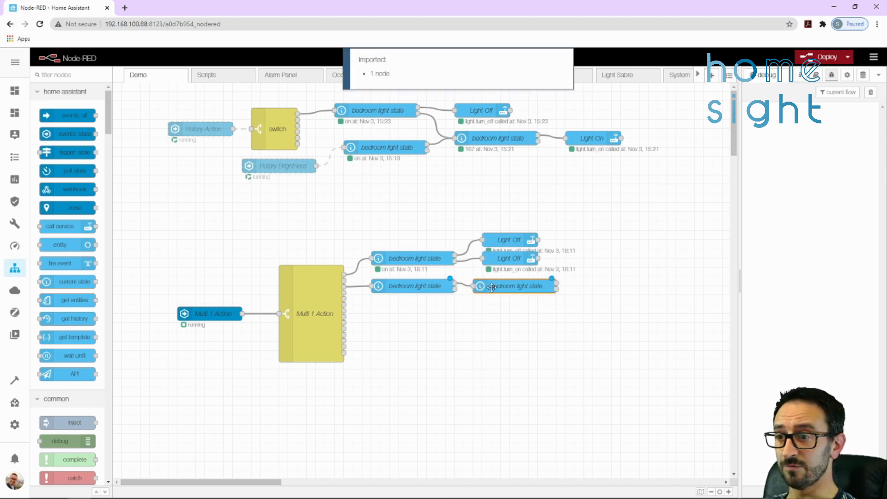
Step: Set the Entity ID of the newly wired bedroom light state copy to sensor.bedroom_1_brightness
double_click(499, 286)
left_click_drag(628, 186, 494, 186)
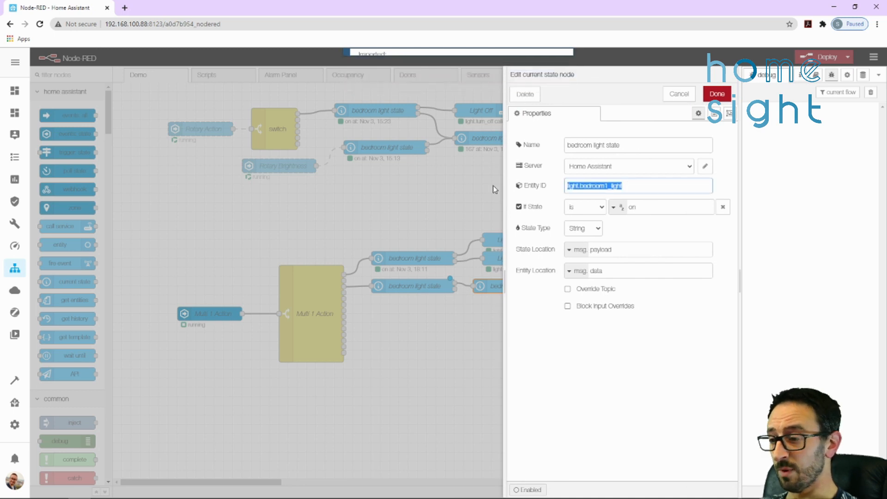
key("ctrl+v")
key("ctrl+shift+Left")
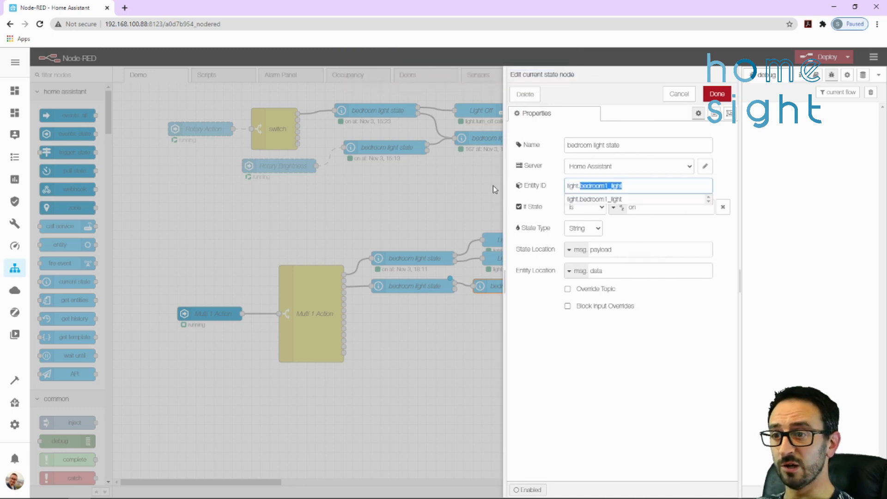
type("bedroom1")
key("ctrl+a")
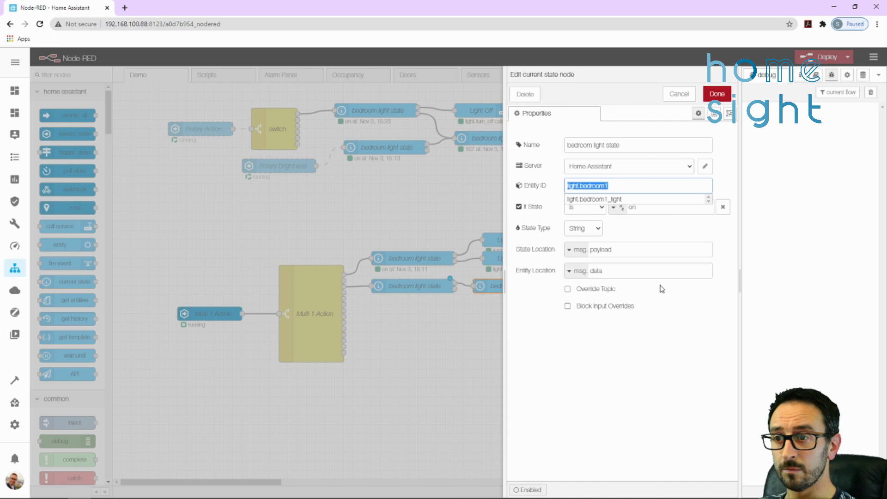
left_click(671, 184)
key("ctrl+a")
type("bright")
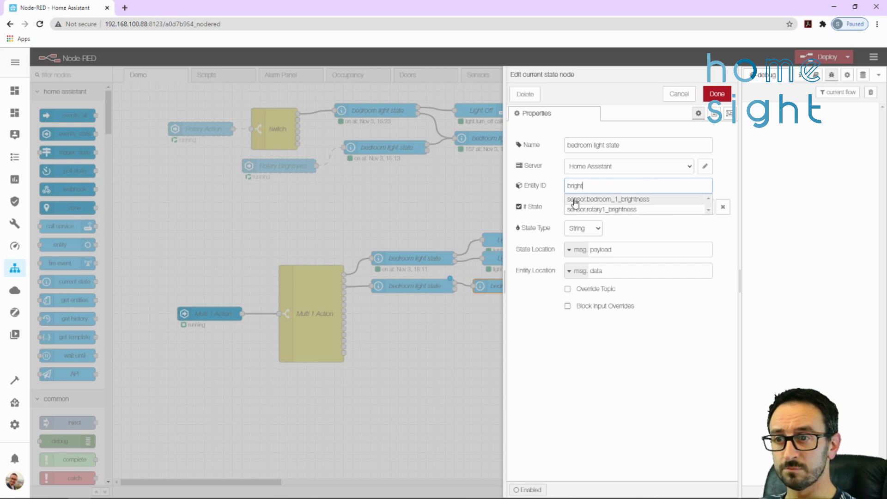
left_click(638, 200)
Step: Clear the If State comparison value of the brightness state node and save the node
left_click(583, 209)
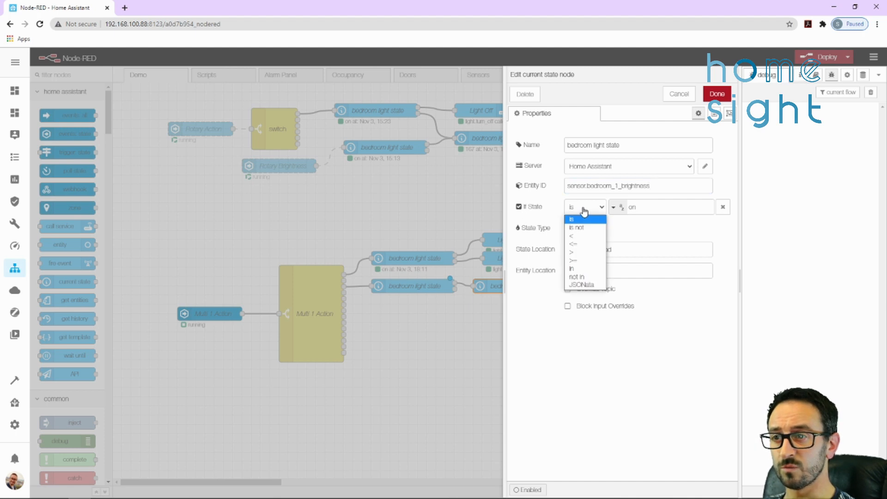
left_click(642, 207)
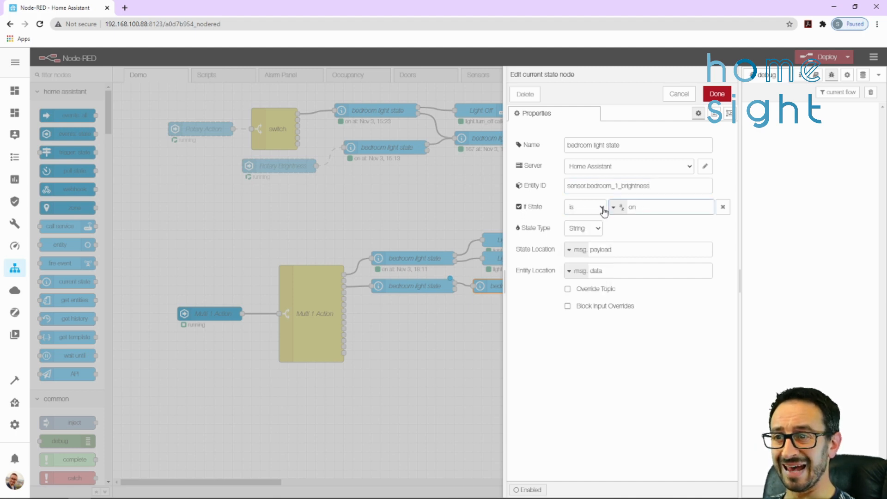
left_click(597, 209)
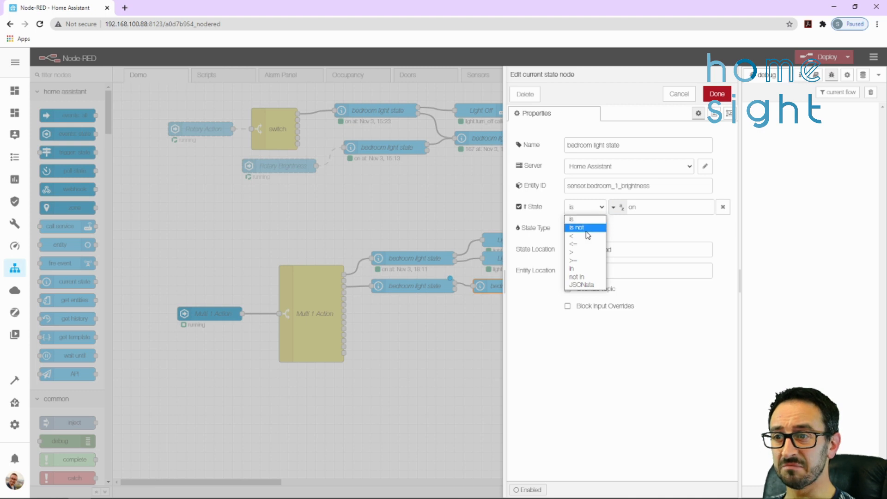
left_click(585, 219)
key("Tab")
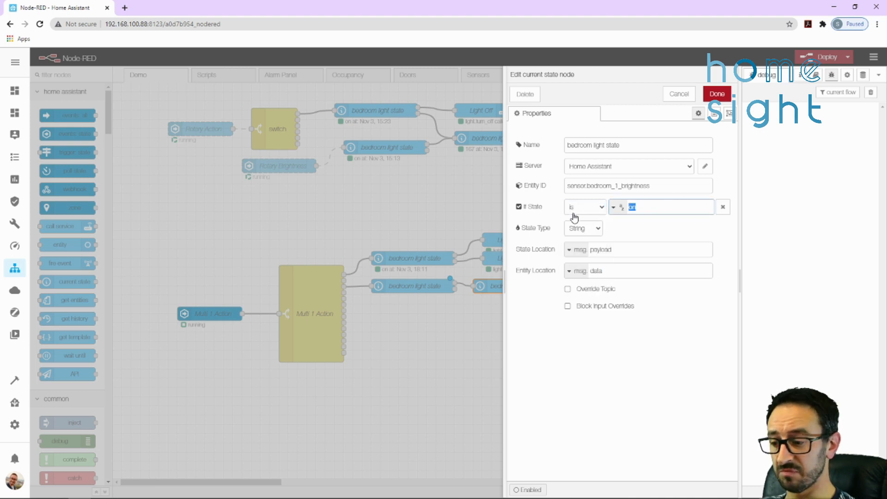
key("BackSpace")
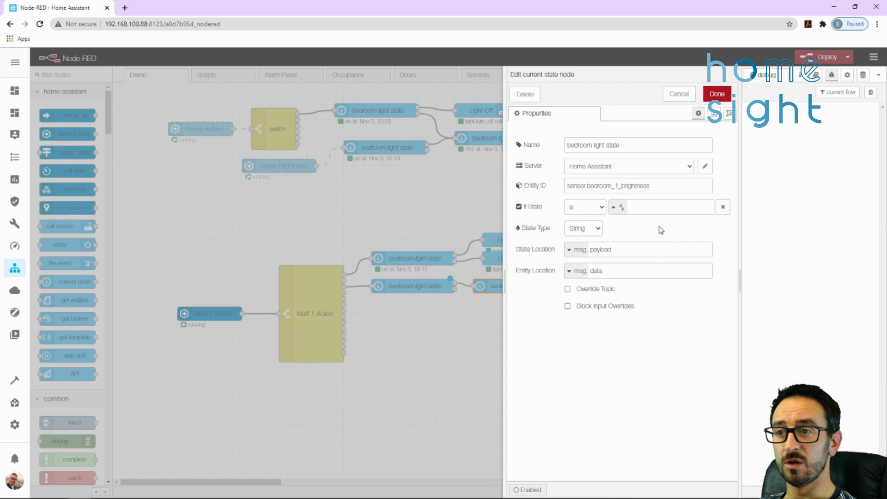
left_click(616, 207)
left_click(634, 240)
left_click(717, 94)
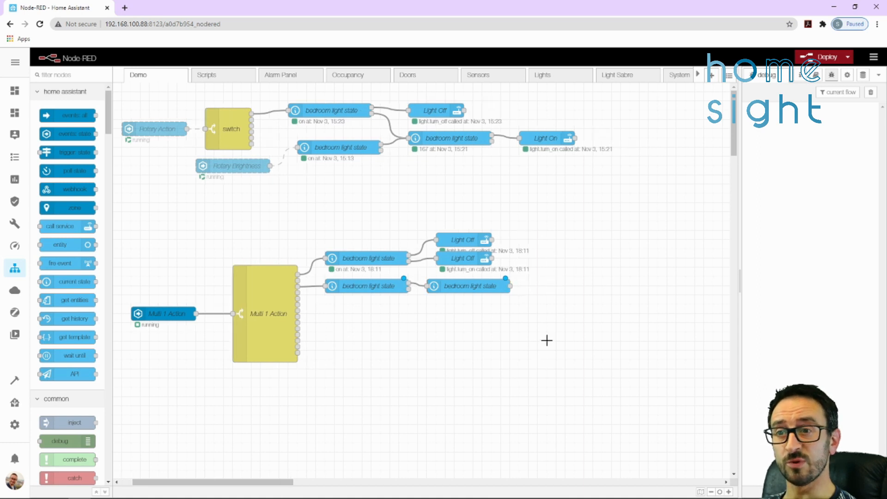
Step: Find the function node in the palette and place one to the right of the brightness state node
left_click(80, 75)
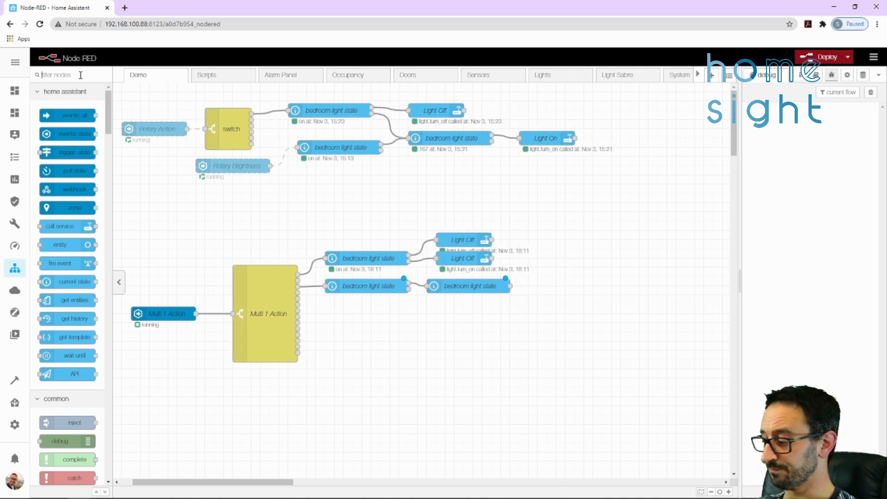
type("function")
left_click_drag(77, 115, 575, 286)
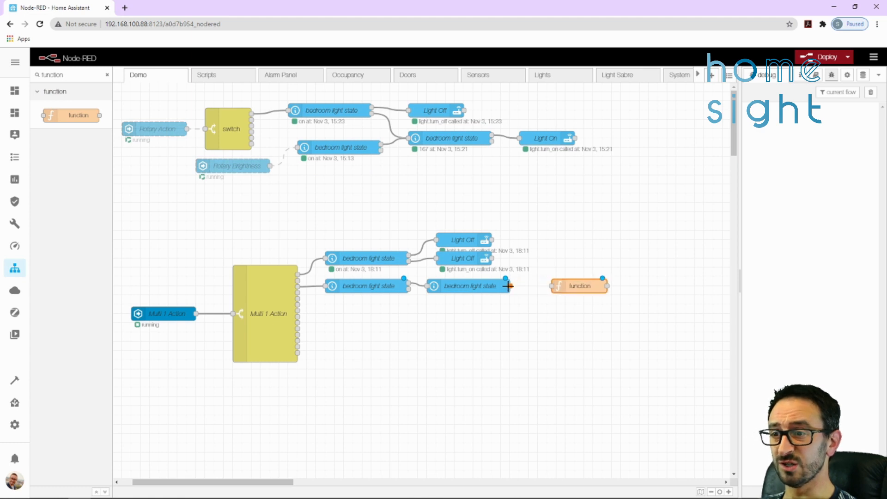
Step: Write function code that parses msg.payload into brightness, adds 50 if below 205, otherwise uses 255, and returns it in msg.payload
double_click(573, 286)
left_click(573, 287)
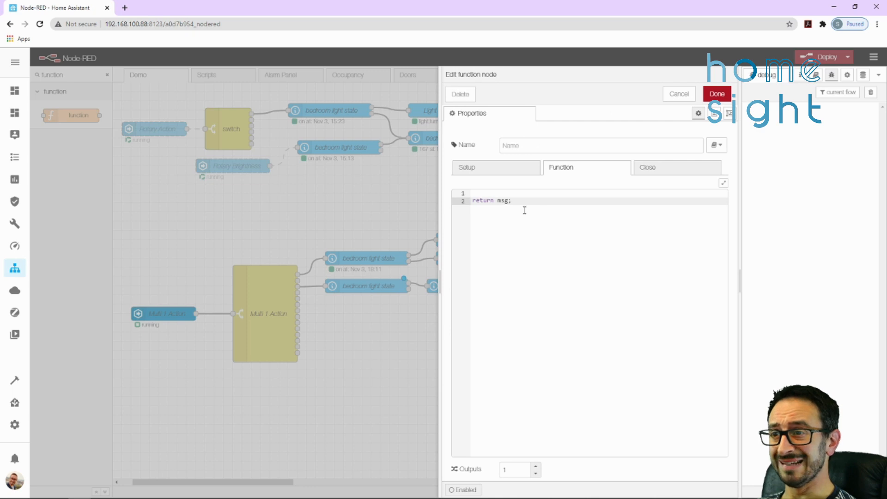
left_click_drag(523, 202, 439, 196)
type("var brightness = msg.payload; brightness = parseInt(brightness);  if (brightness < 205) {     brightness = brightness + 50; } else {     brightness = 255 }  msg.payload = brightness;  return msg;")
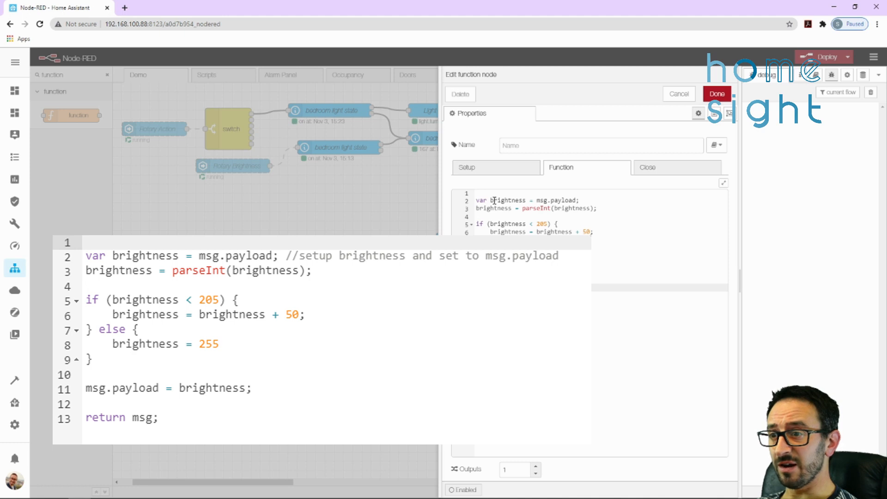
Step: Append the comment "//setup brightness and set to msg.payload" to the brightness variable declaration on line 2
left_click_drag(477, 201, 488, 200)
left_click(485, 201)
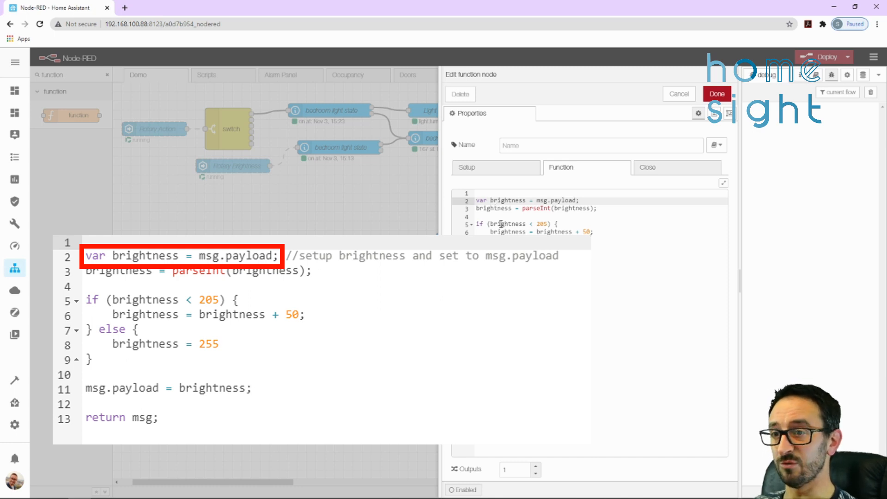
left_click_drag(490, 200, 526, 199)
left_click(572, 200)
left_click_drag(588, 200, 538, 200)
left_click(590, 202)
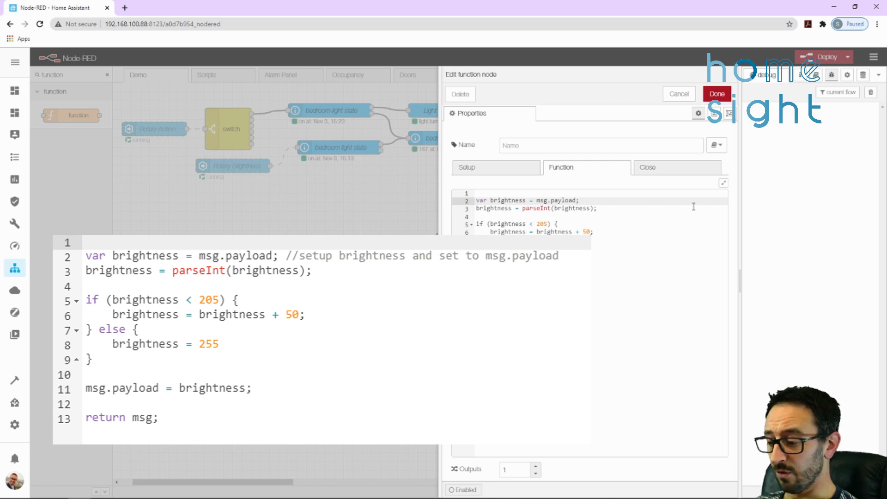
type("//")
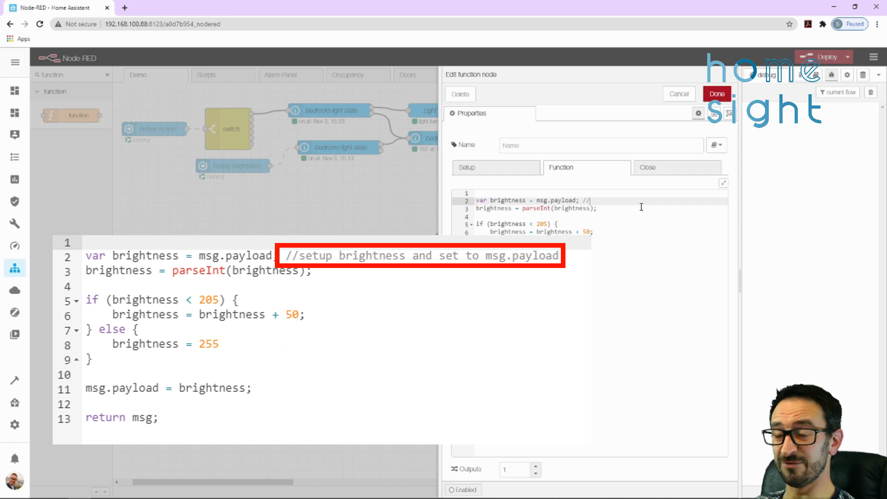
type("setup brightness and ")
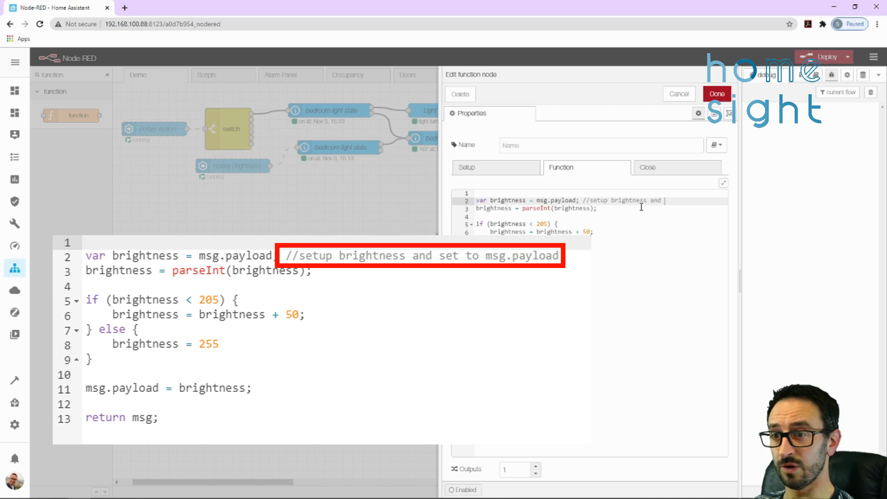
type("set ")
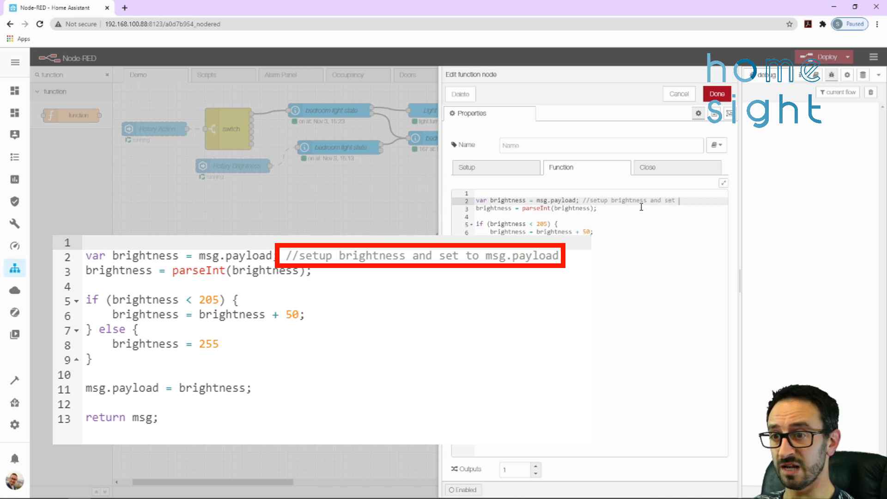
type("to mst")
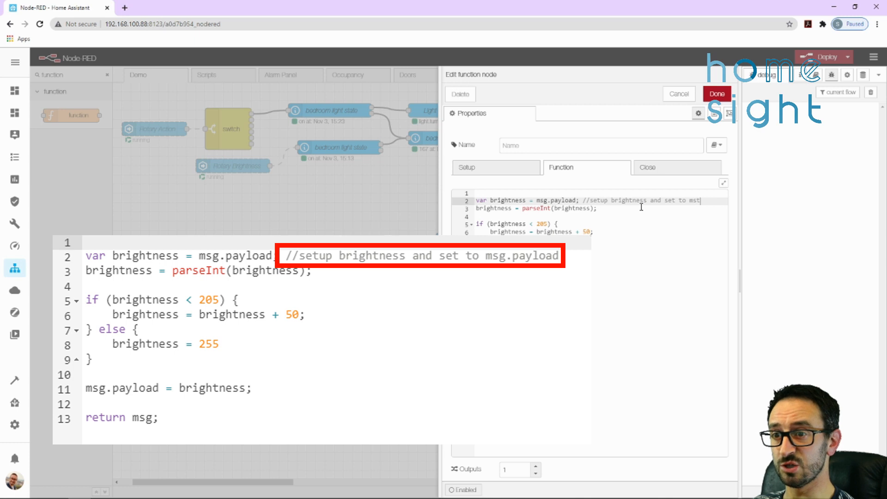
key("BackSpace")
type("g.payload")
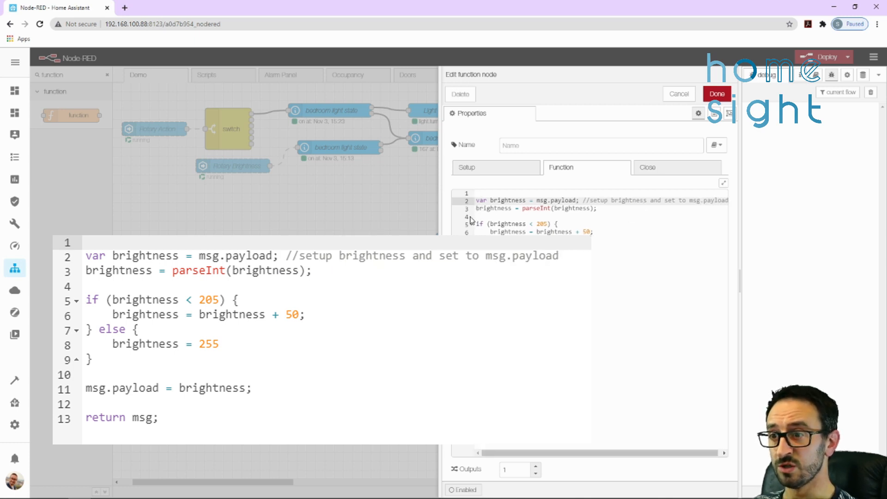
Step: Review how line 3 converts the brightness taken from msg.payload to an integer with parseInt
left_click(507, 209)
double_click(505, 209)
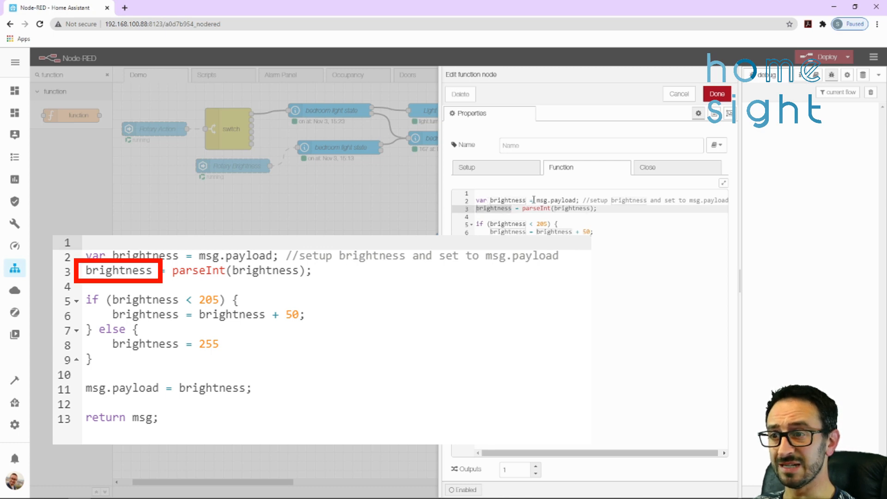
left_click_drag(537, 201, 577, 200)
left_click_drag(512, 209, 478, 208)
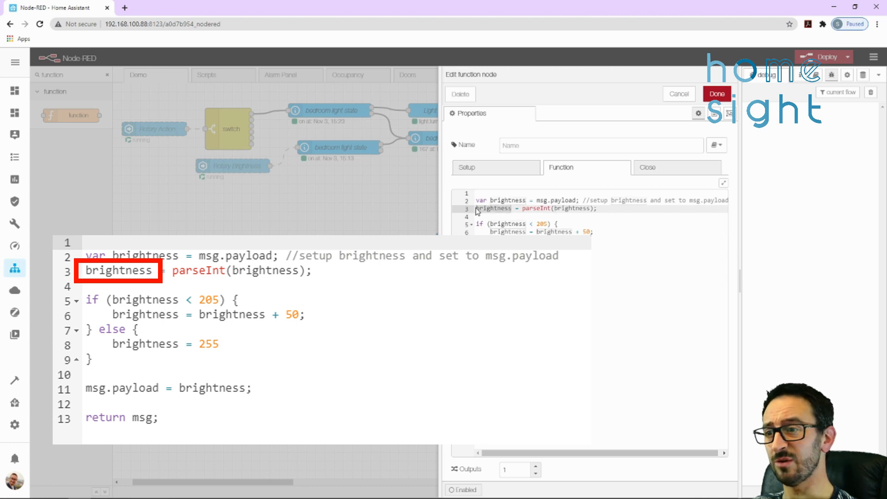
left_click(600, 209)
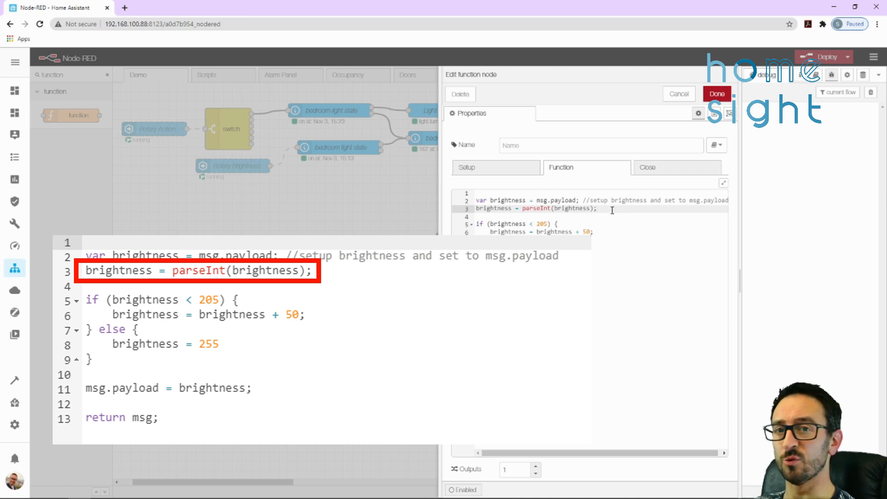
Step: Examine the if condition comparing brightness with 205 and the line that adds 50 to brightness
left_click(479, 225)
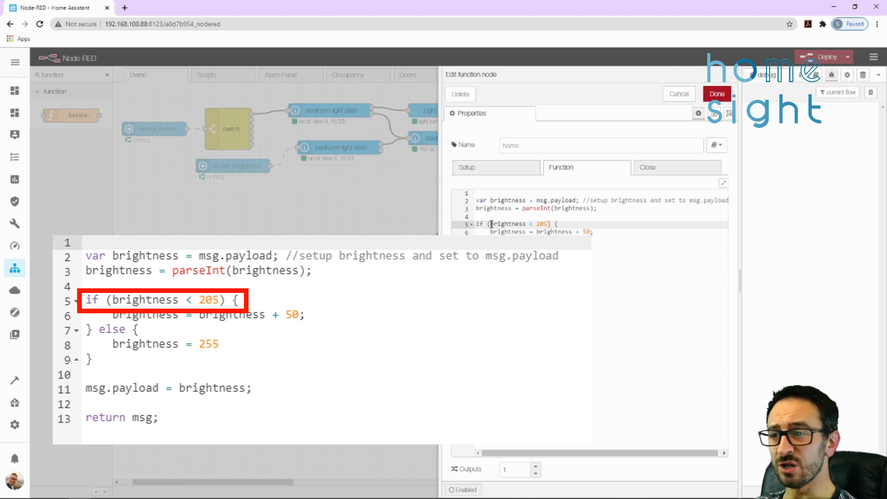
left_click_drag(488, 224, 555, 224)
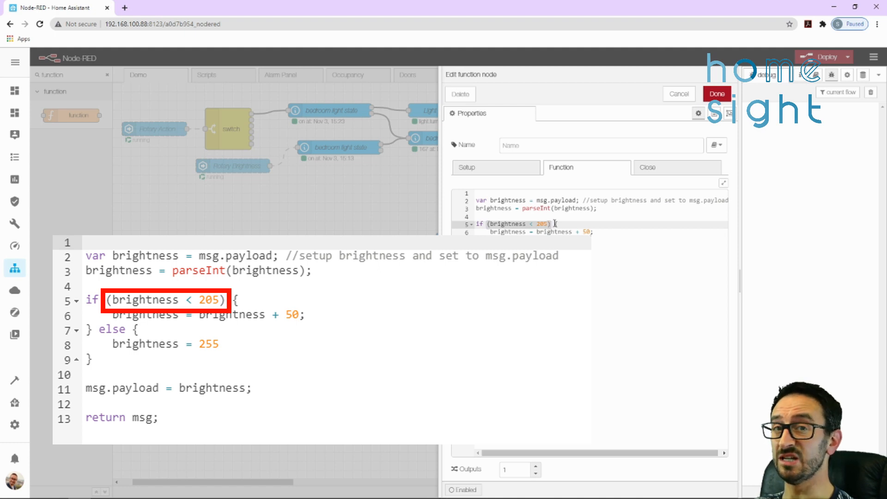
left_click(556, 224)
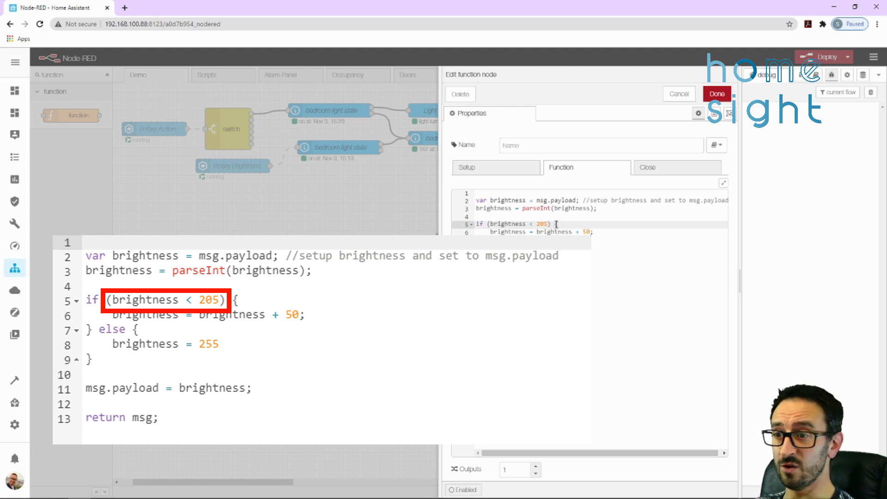
left_click_drag(557, 223, 477, 240)
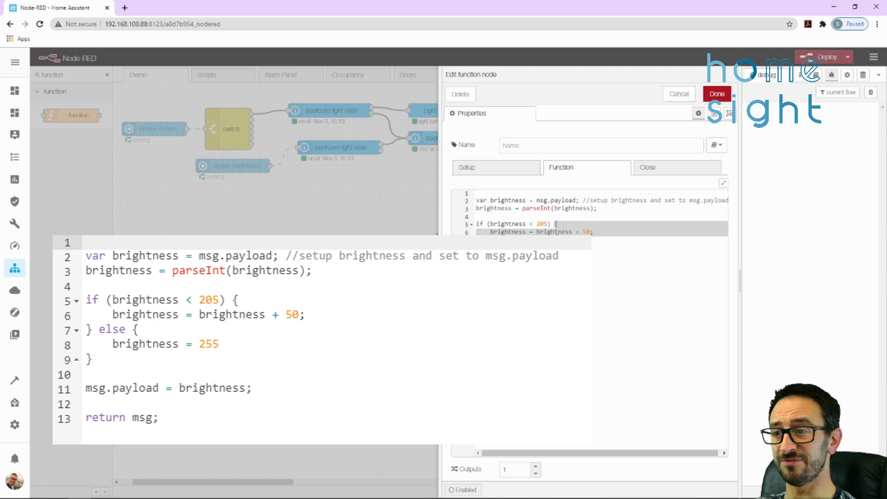
left_click(578, 231)
left_click_drag(547, 225, 539, 225)
left_click(595, 232)
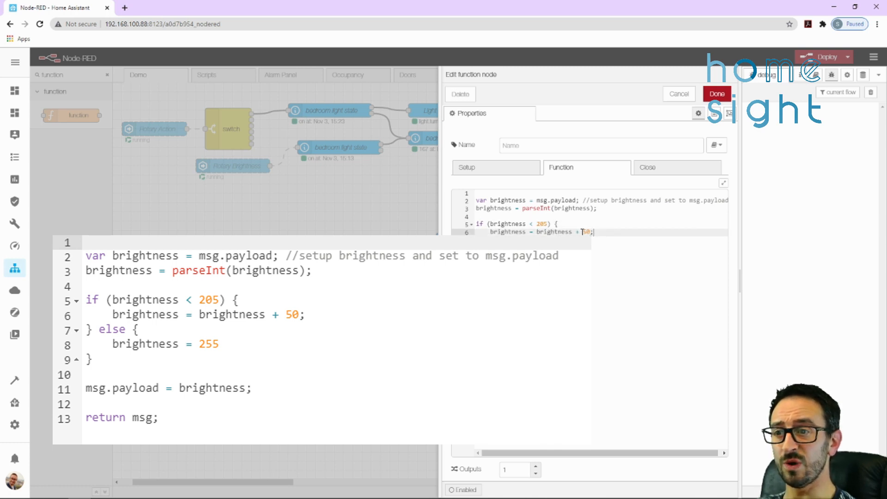
left_click_drag(582, 232, 591, 233)
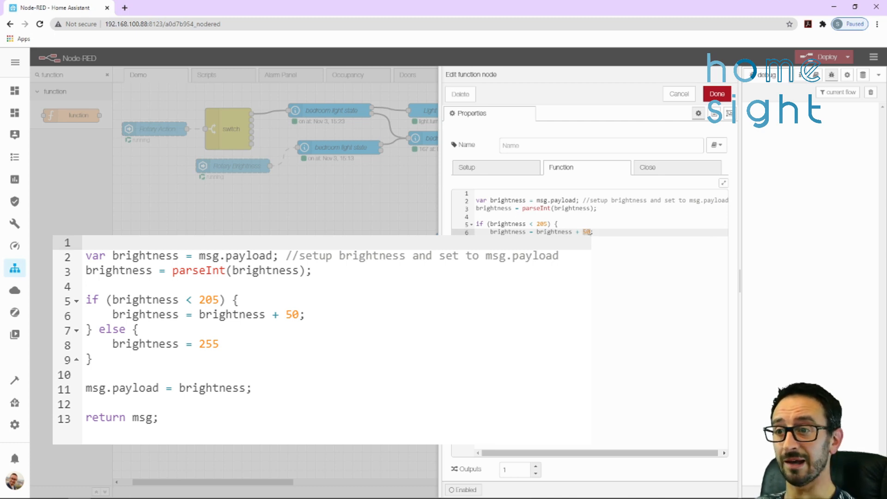
left_click_drag(534, 223, 530, 223)
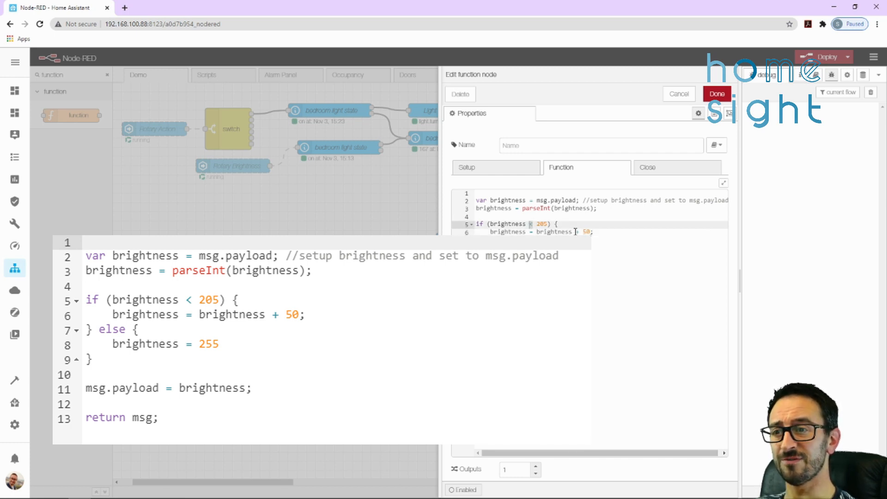
left_click_drag(583, 232, 591, 232)
left_click(537, 248)
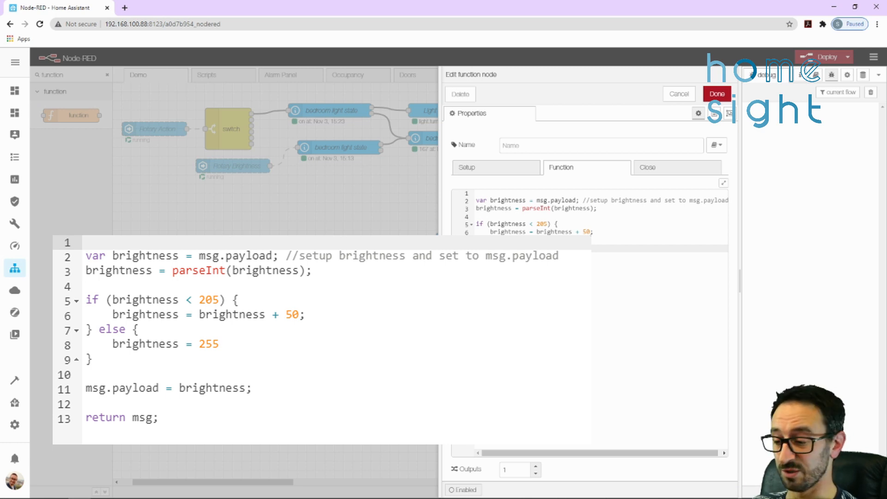
double_click(541, 225)
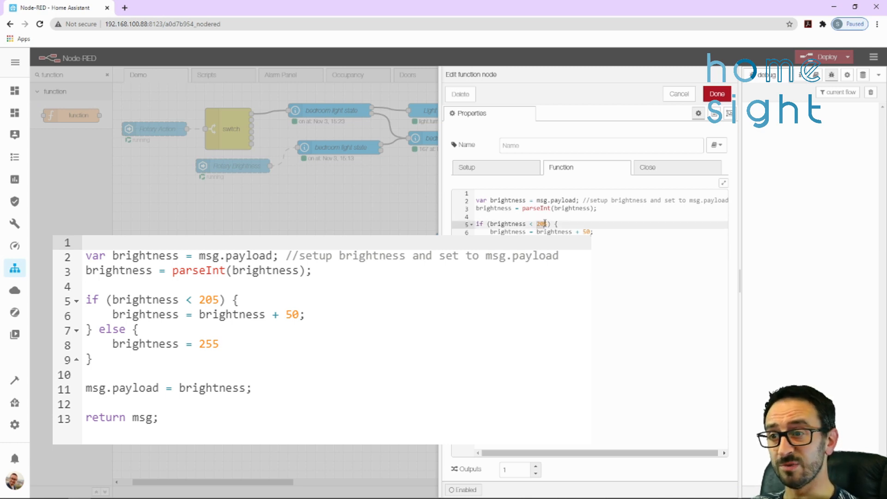
Step: Review the function code from the 205 threshold and else branch down to the msg.payload assignment and return statement
left_click(537, 225)
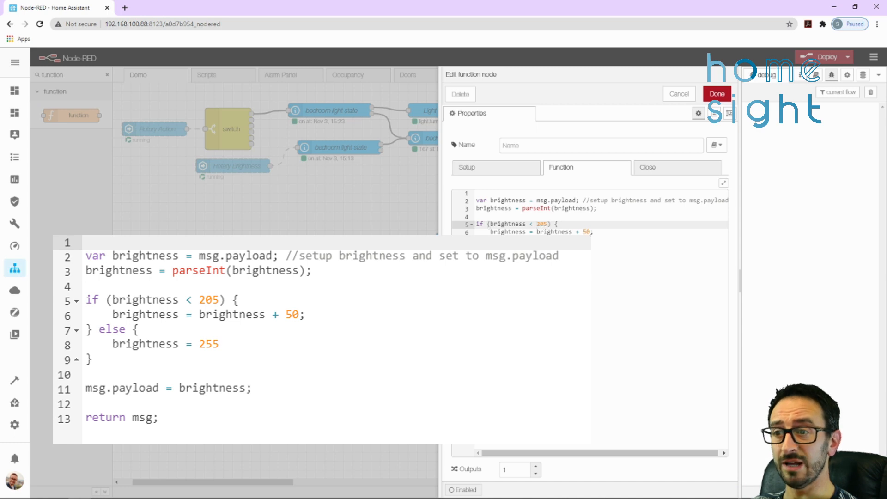
left_click_drag(537, 225, 550, 224)
left_click(574, 232)
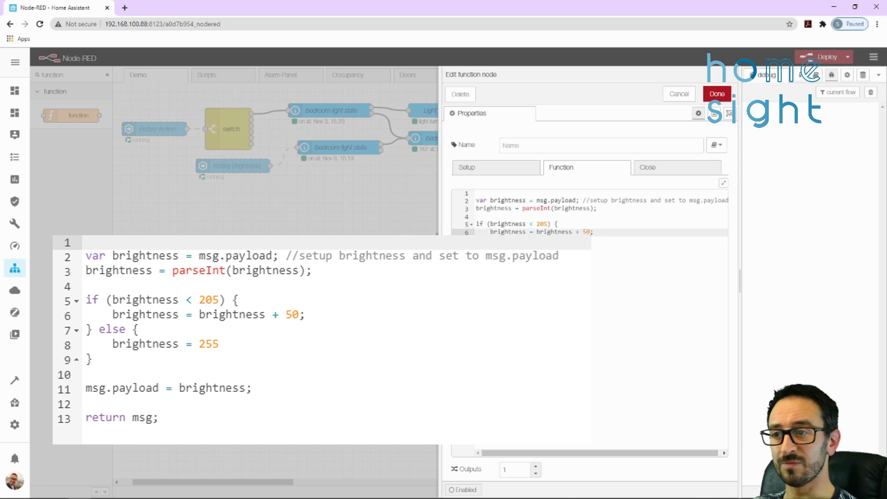
left_click(488, 240)
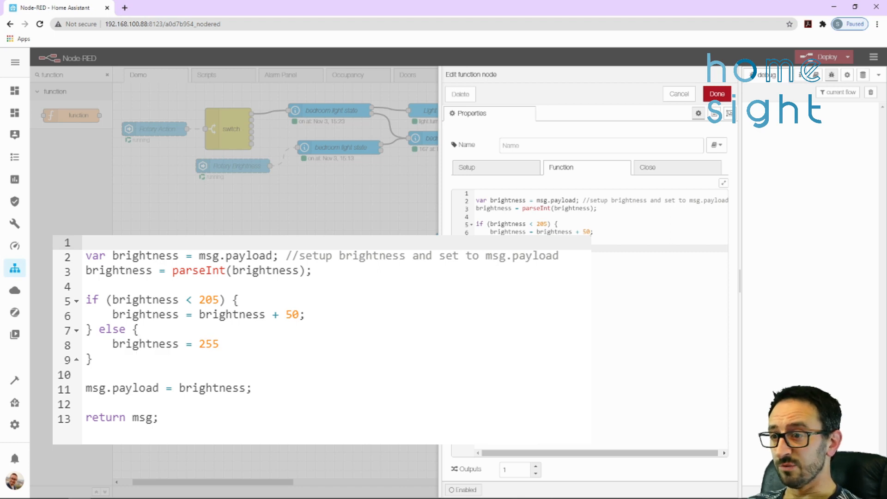
left_click(563, 272)
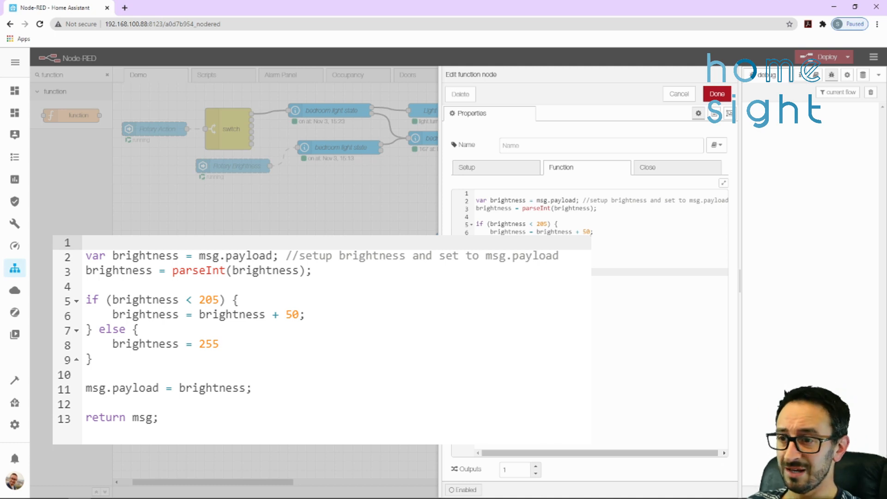
left_click(514, 287)
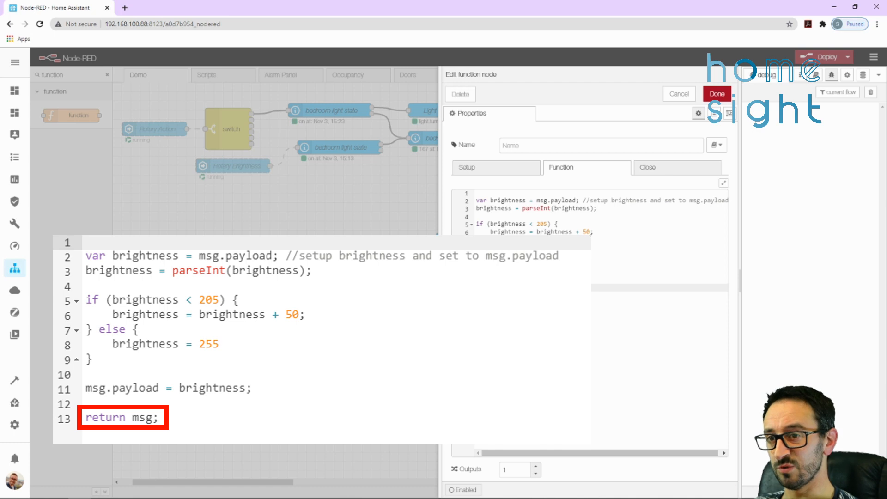
Step: Name the function node "Brightness +50" and save its settings
left_click(545, 147)
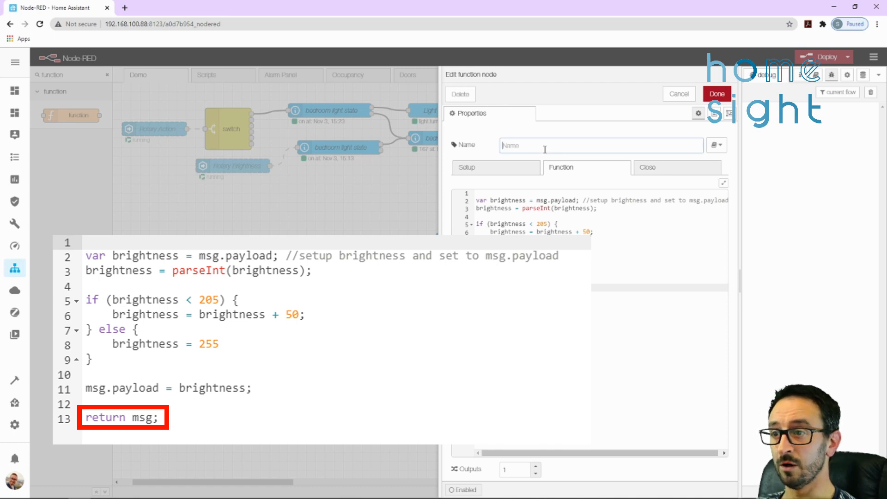
type("rightne")
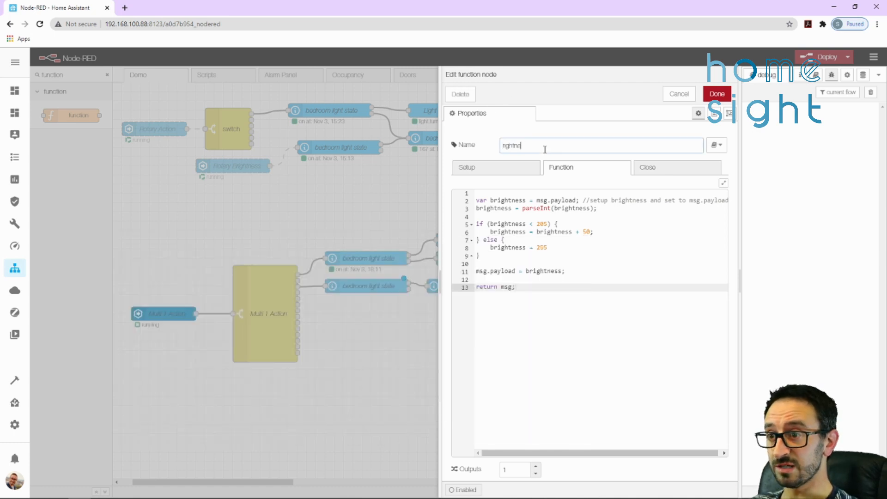
key("BackSpace")
key("BackSpace")
key("BackSpace")
key("BackSpace")
key("BackSpace")
key("BackSpace")
key("BackSpace")
type("Br")
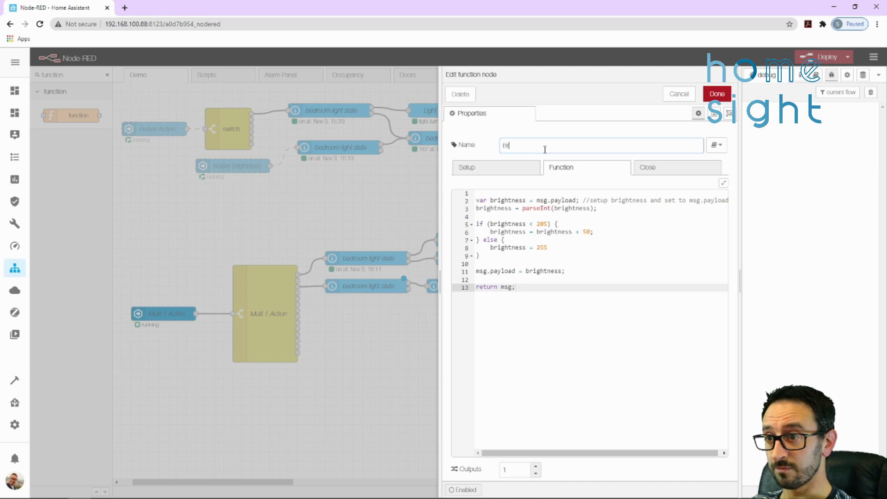
type("ightness ")
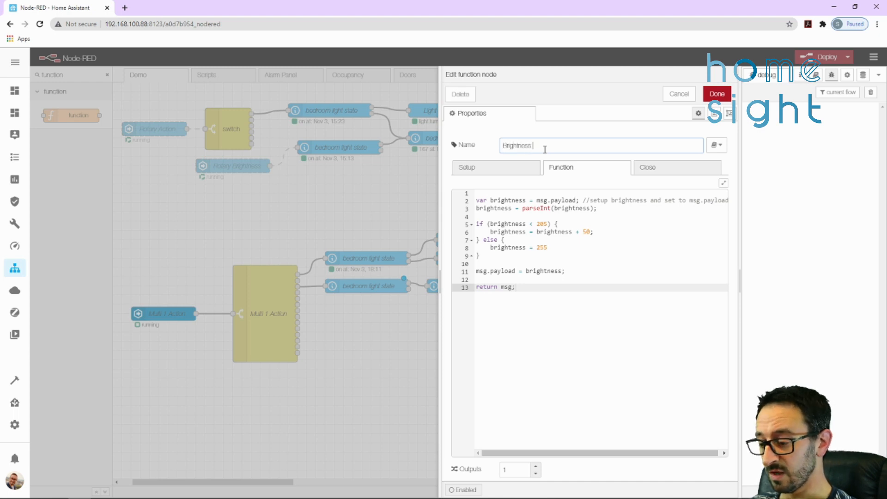
type("+50")
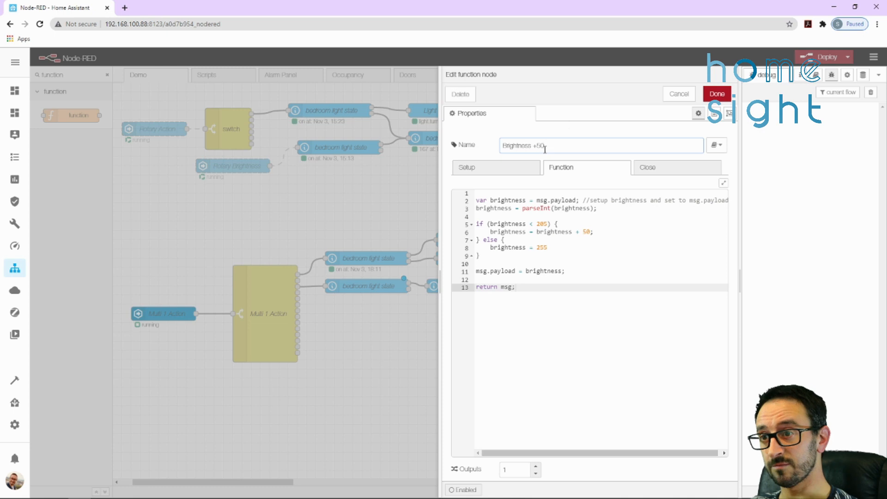
left_click(718, 94)
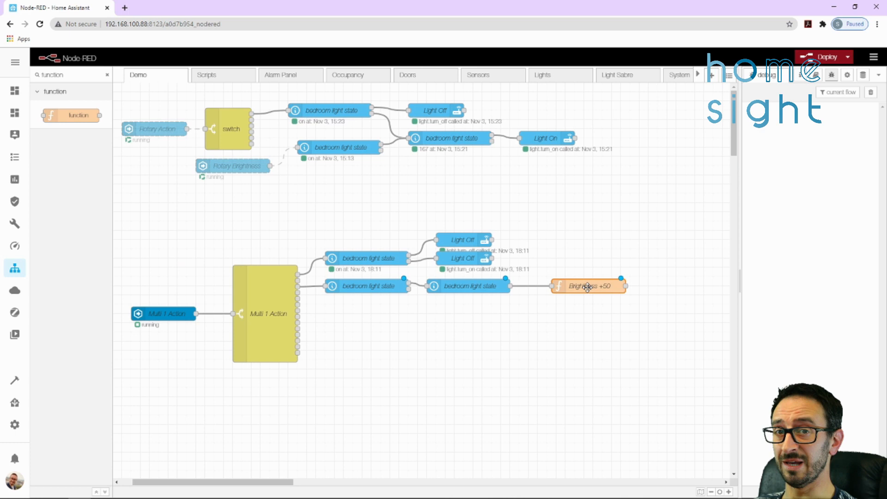
Step: Duplicate the upper flow's Light On node and place the copy above the Brightness +50 function
scroll(585, 287, "down", 1)
scroll(585, 287, "up", 1)
scroll(585, 287, "left", 1)
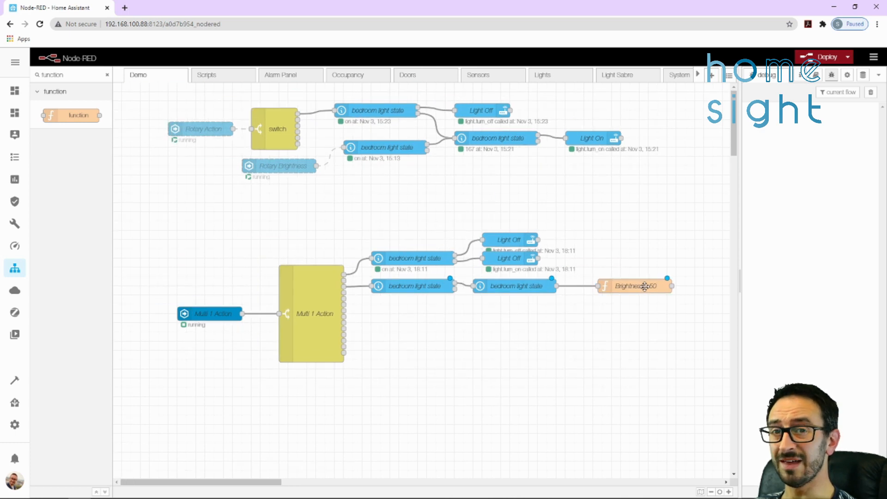
left_click(602, 138)
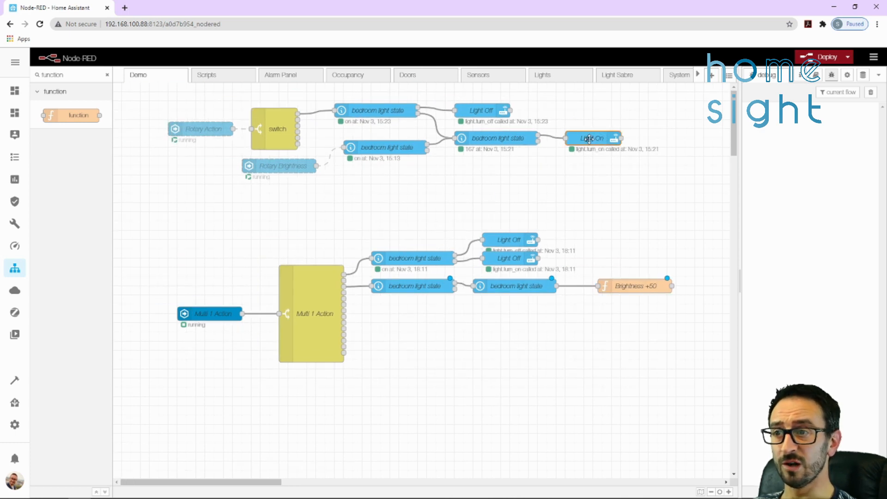
key("ctrl+c")
key("ctrl+v")
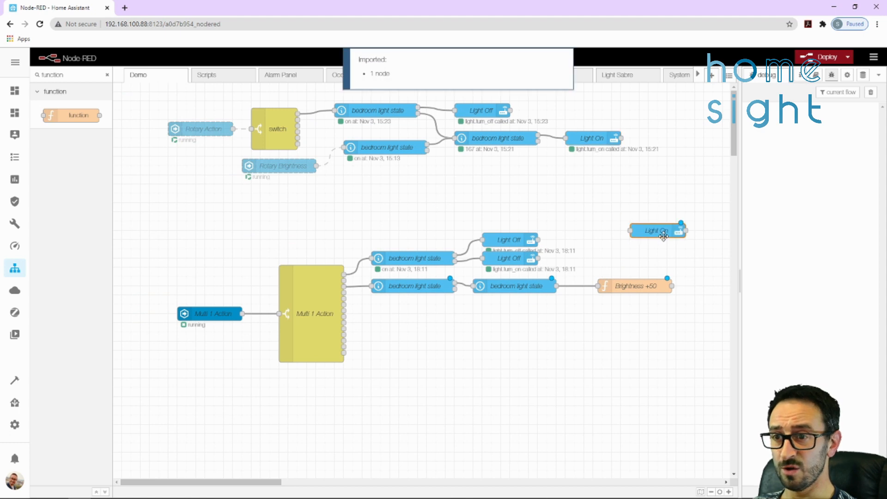
Step: Open the copied Light On node's service data in the JSON editor
double_click(659, 217)
left_click(702, 250)
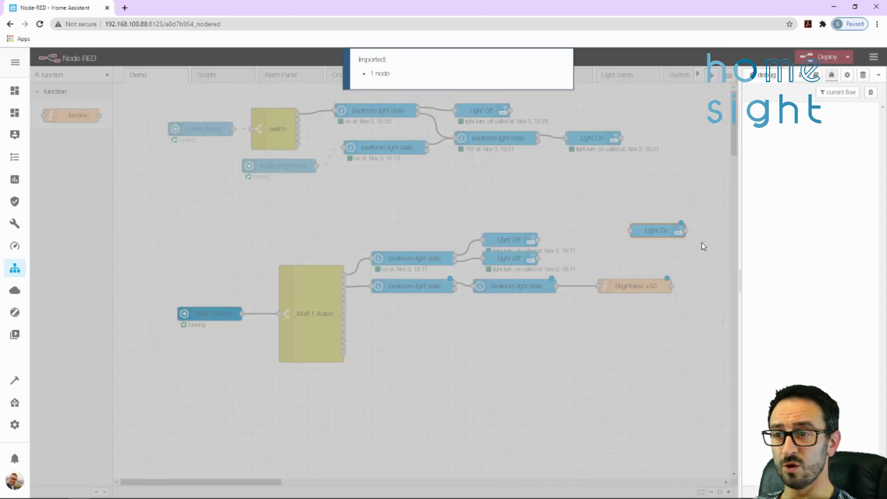
left_click_drag(463, 154, 504, 154)
left_click(558, 153)
left_click(613, 157)
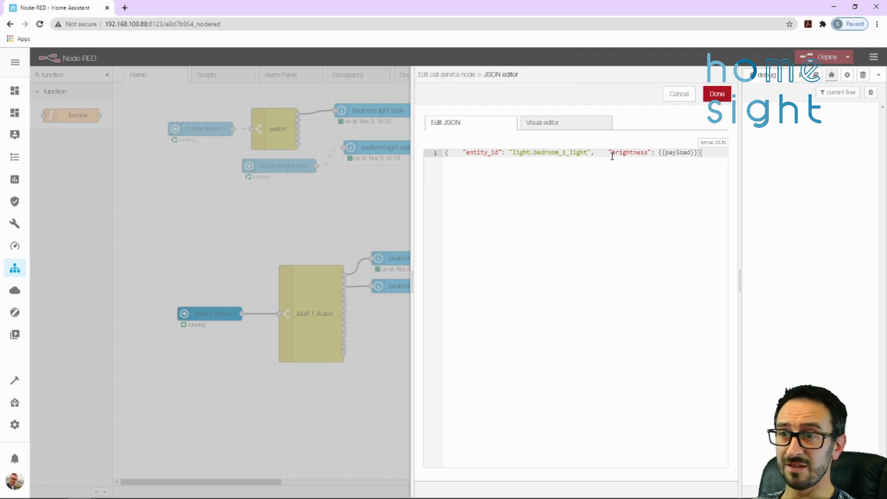
Step: Split the service data JSON so that entity_id and brightness each sit on their own line between the braces
left_click_drag(610, 153, 698, 153)
left_click(700, 154)
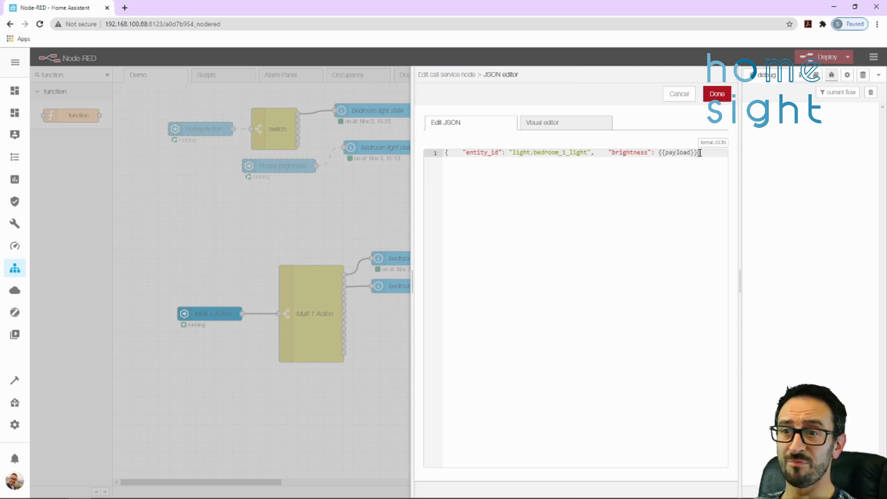
key("Return")
key("Return")
key("Return")
key("Return")
key("Up")
left_click(610, 152)
key("Return")
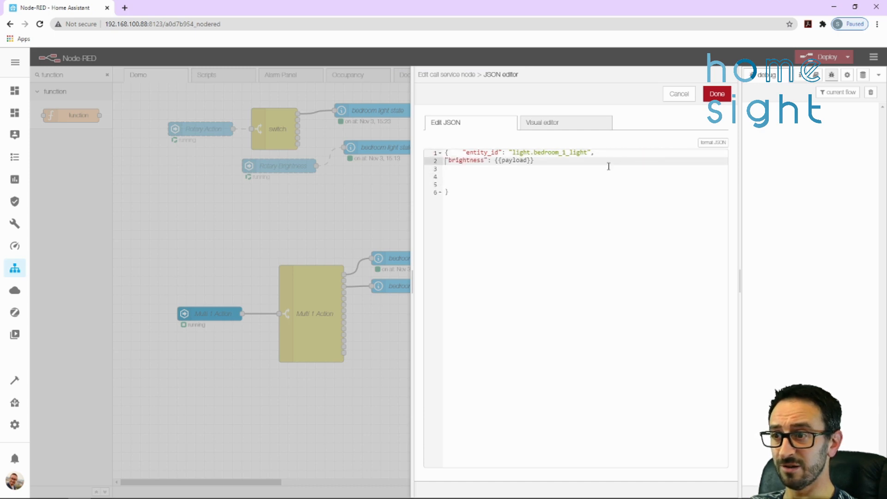
left_click(464, 153)
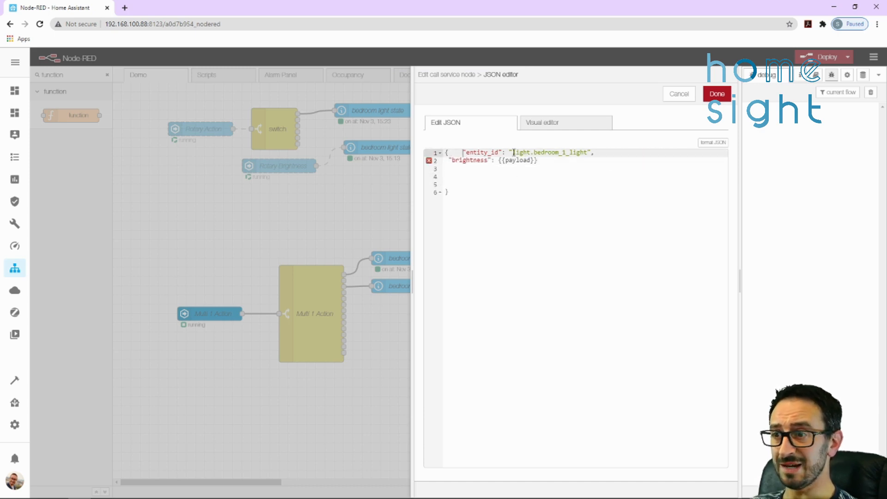
key("Return")
left_click(451, 168)
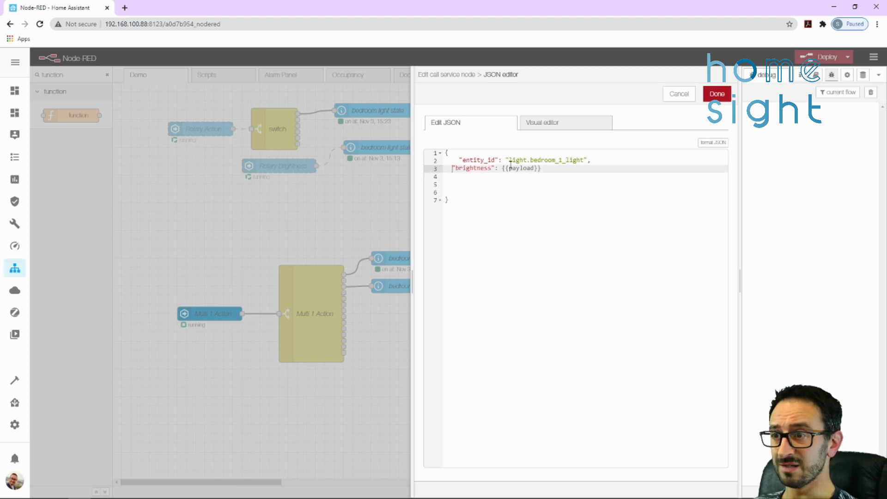
left_click_drag(487, 192, 449, 176)
key("BackSpace")
key("BackSpace")
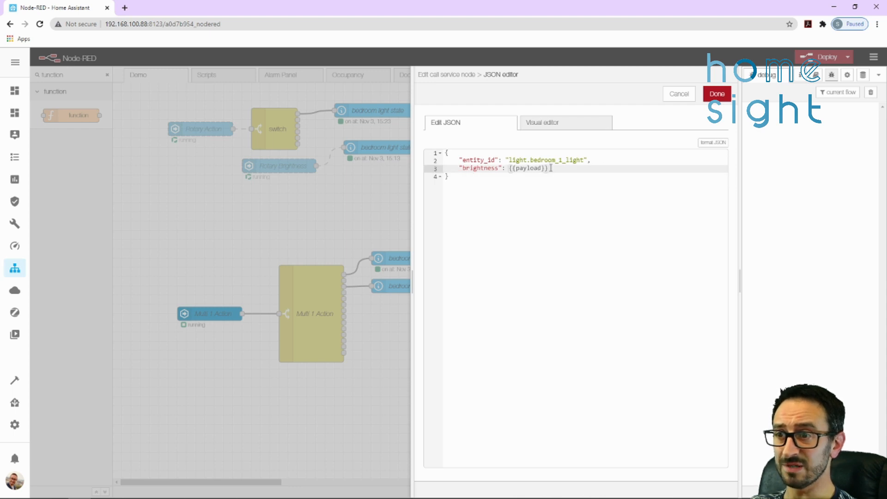
Step: Examine how the brightness key takes its value from {{payload}}, discard the JSON formatting edits and close the node's settings
left_click_drag(549, 169, 512, 170)
left_click(568, 169)
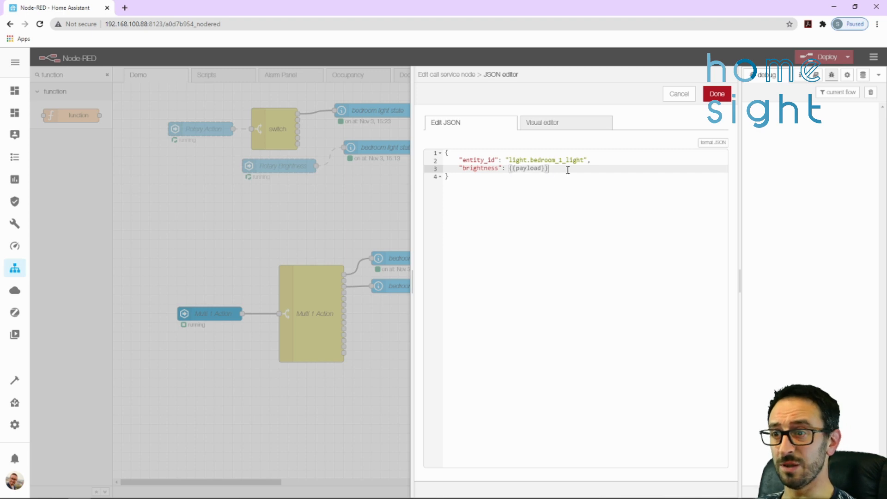
left_click_drag(462, 169, 502, 169)
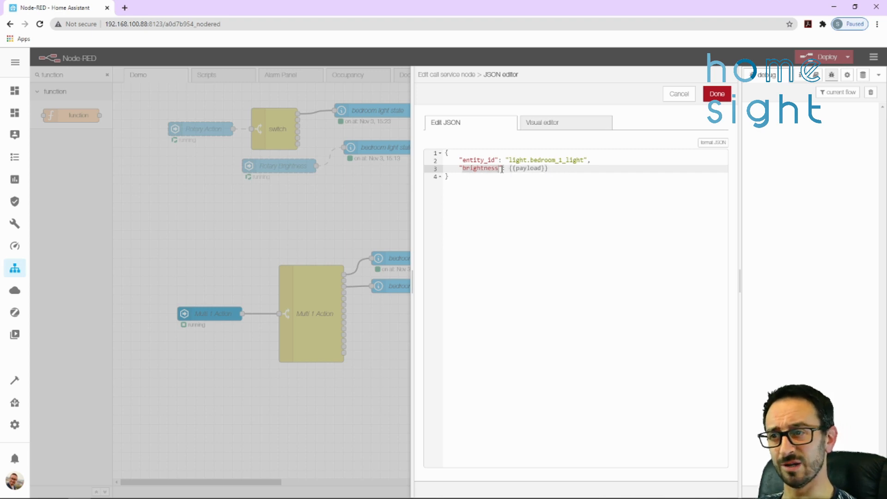
left_click(713, 142)
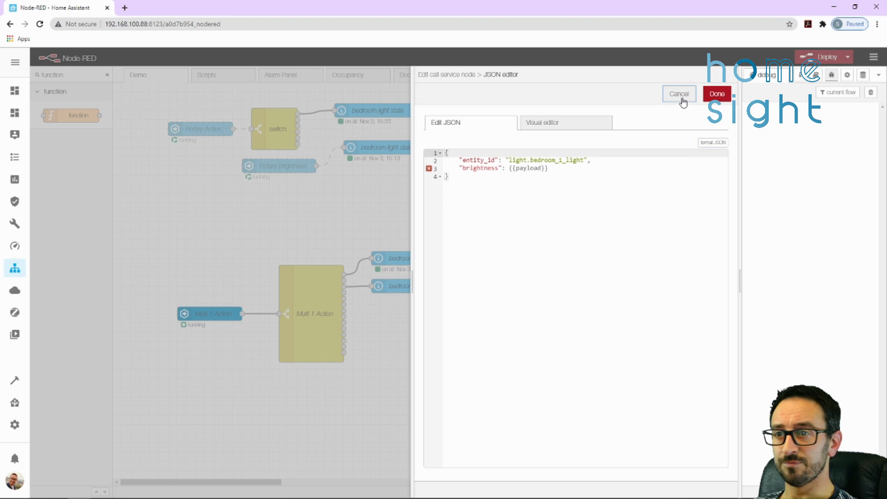
left_click(680, 96)
left_click(707, 95)
Step: Connect the Brightness +50 function to the copied Light On node beside it, and add a debug node above Light On
left_click_drag(658, 228, 633, 283)
mouse_move(686, 263)
left_mouse_down()
mouse_move(695, 291)
mouse_move(668, 286)
left_mouse_up()
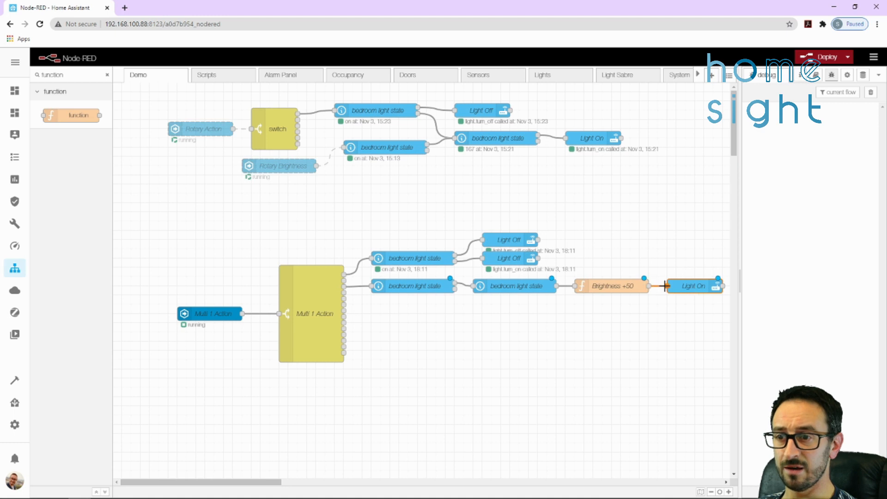
left_click(107, 75)
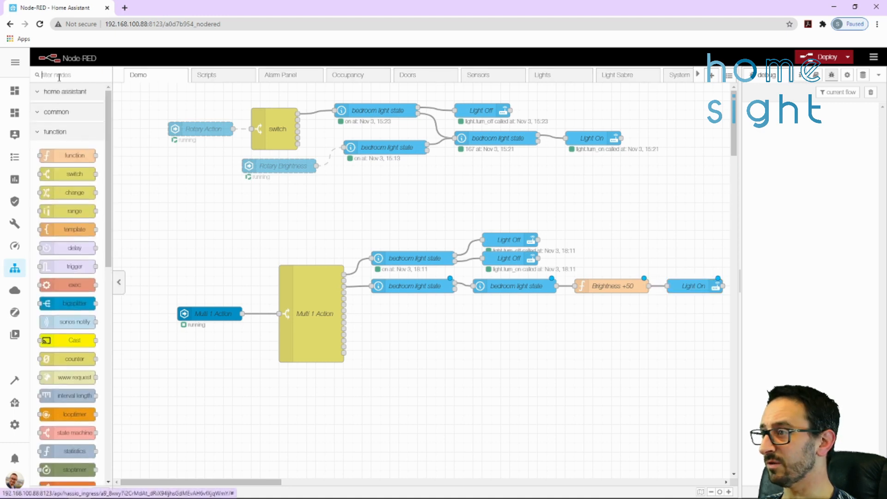
type("debu")
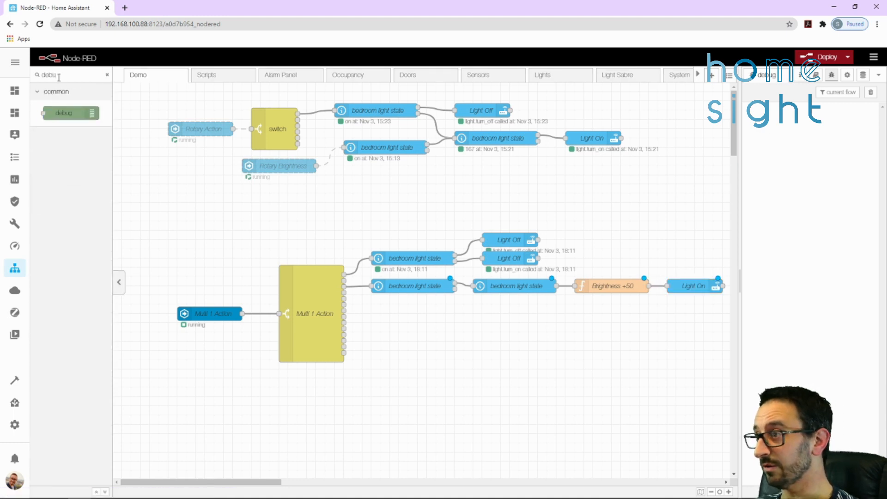
left_click_drag(49, 117, 684, 266)
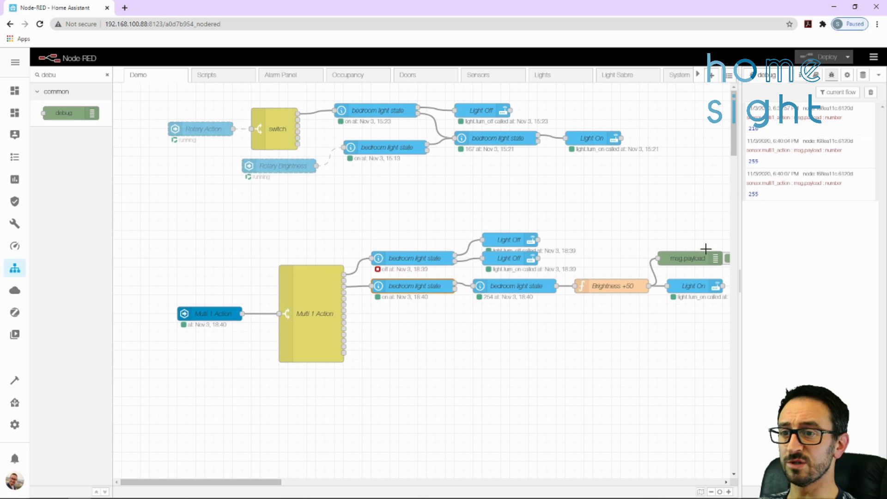
Step: Copy the brightness-up branch of two bedroom light state nodes, Brightness +50, Light On and debug, and paste it below the flow
left_click_drag(709, 248, 625, 314)
left_click(604, 287)
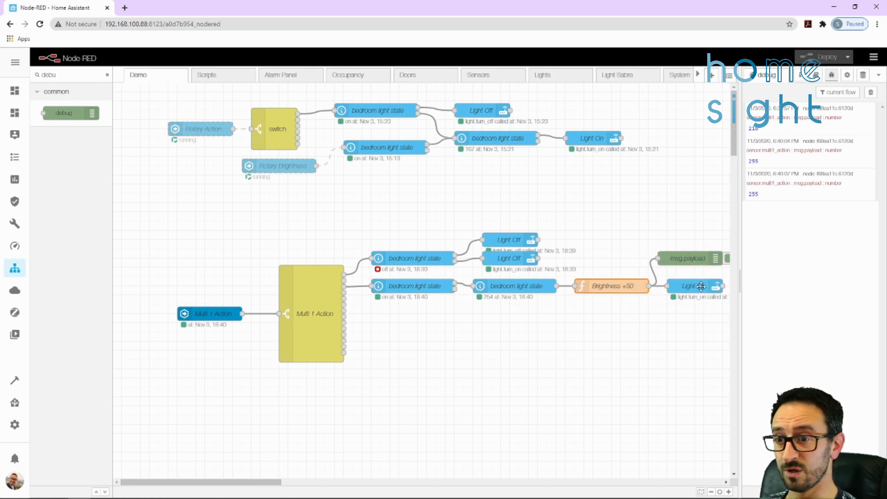
left_click(426, 286, "ctrl")
left_click(507, 285, "ctrl")
left_click(587, 284, "ctrl")
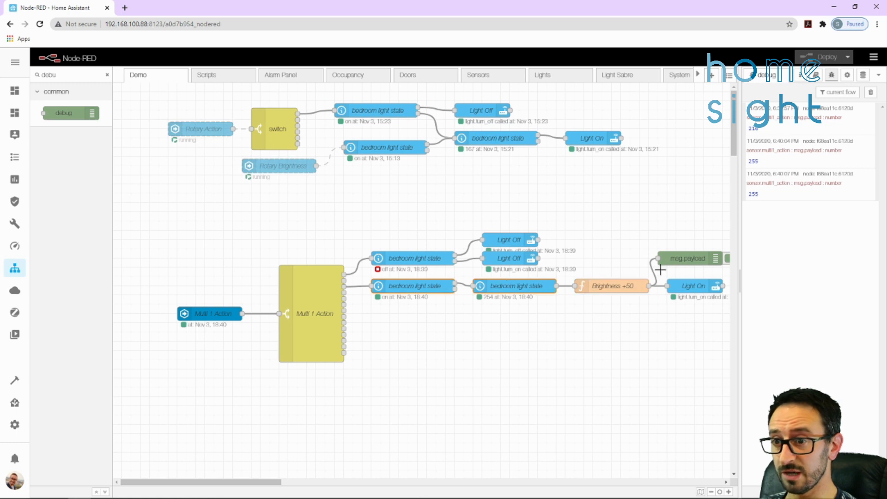
key("ctrl+c")
key("ctrl+v")
left_click(524, 355)
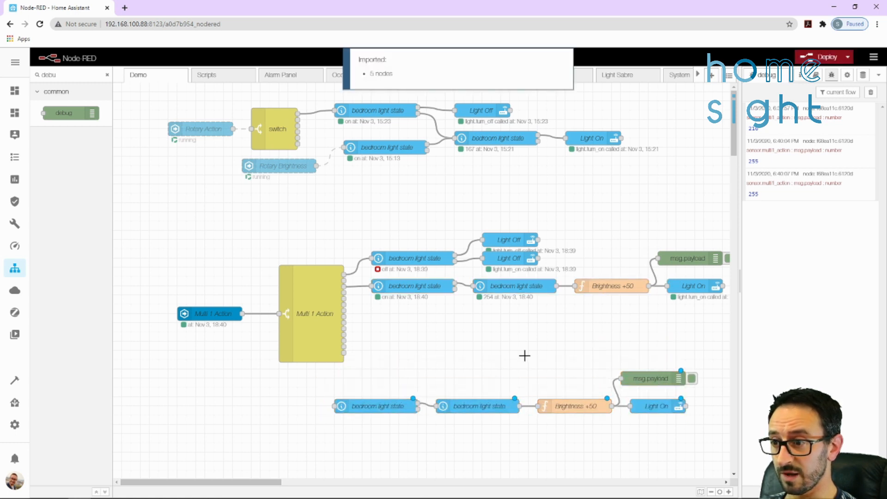
Step: Line up the pasted branch directly beneath the original brightness row, with its debug node under the Light On node
left_click_drag(327, 392, 731, 490)
left_click_drag(721, 381, 362, 465)
left_click_drag(415, 398, 430, 322)
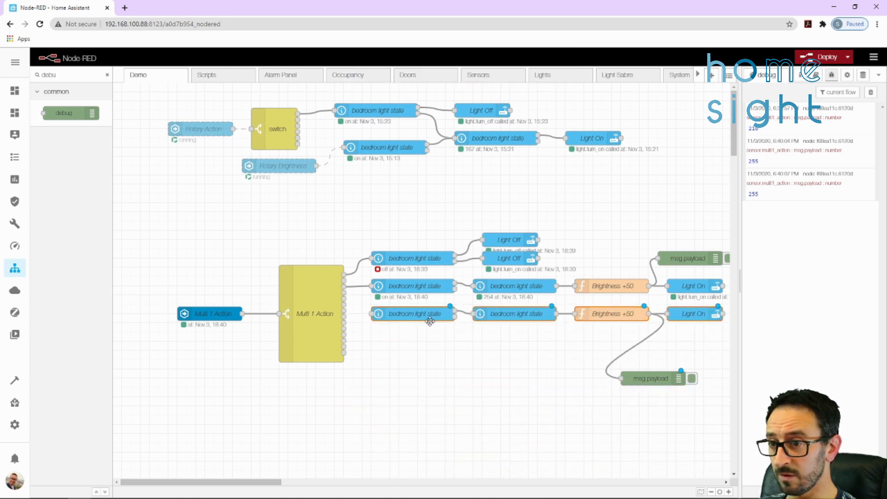
left_click_drag(650, 385, 698, 349)
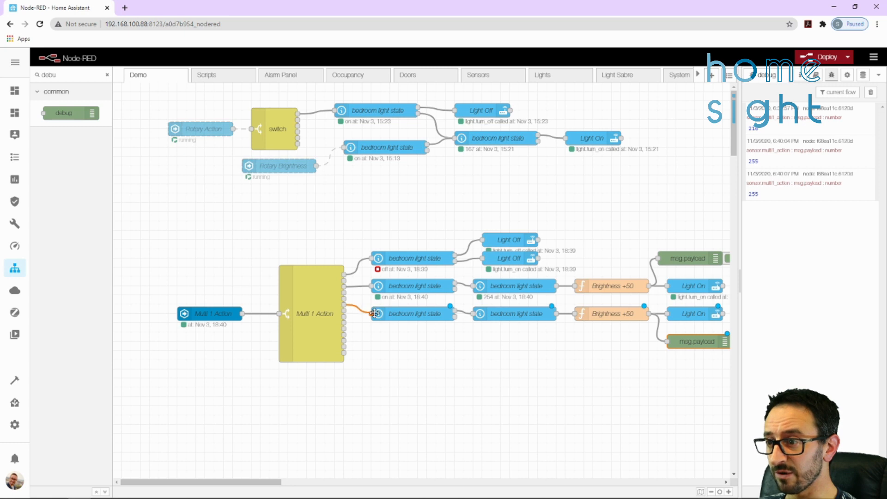
Step: Check which output of the Multi 1 Action switch handles brightness_down_click
left_click(330, 310)
double_click(330, 310)
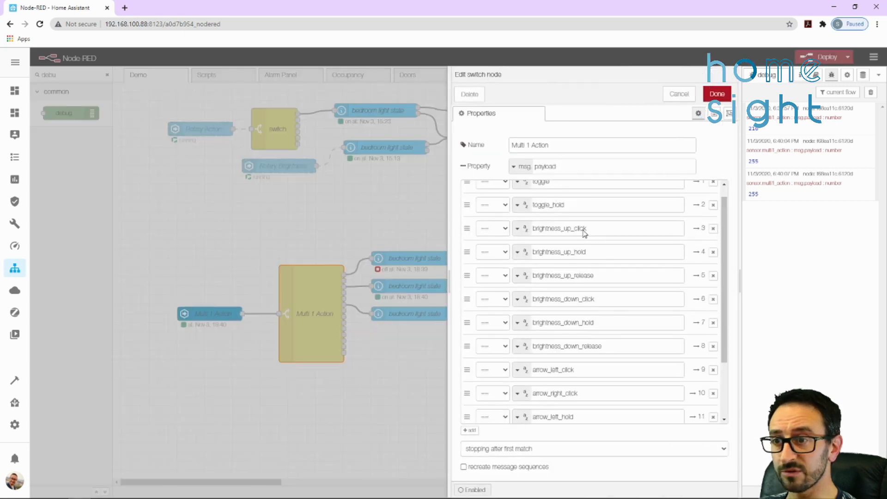
double_click(593, 311)
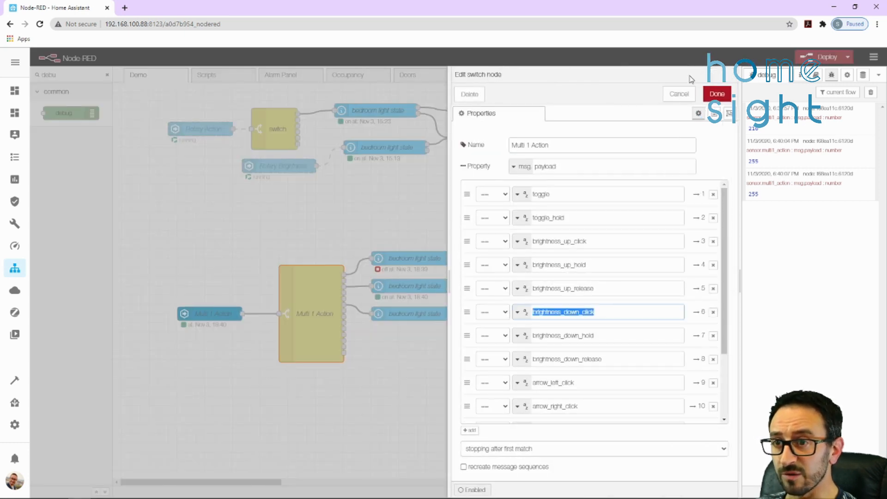
Step: Change the if condition in the lower branch's Brightness +50 function to brightness > 51
left_click(679, 93)
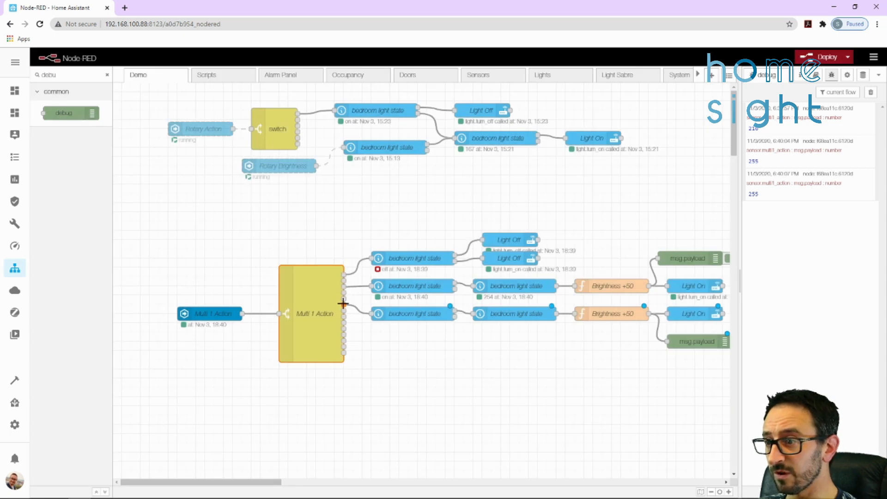
double_click(617, 314)
left_click(576, 232)
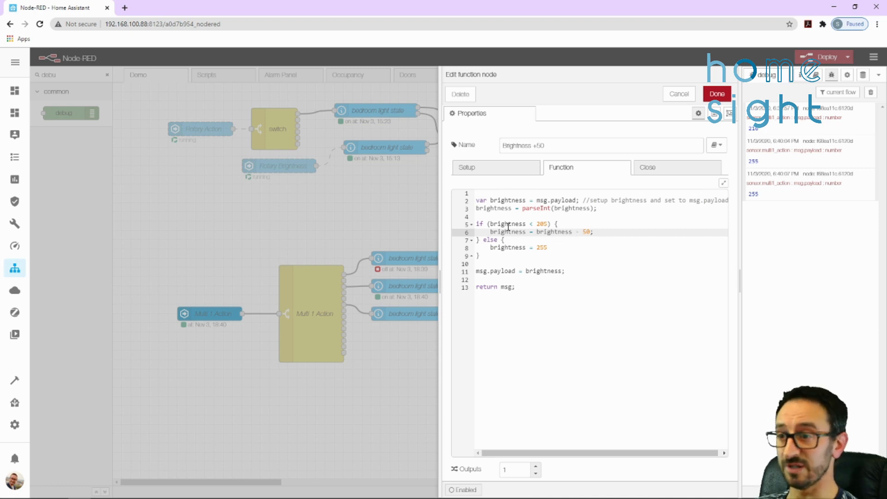
left_click(530, 224)
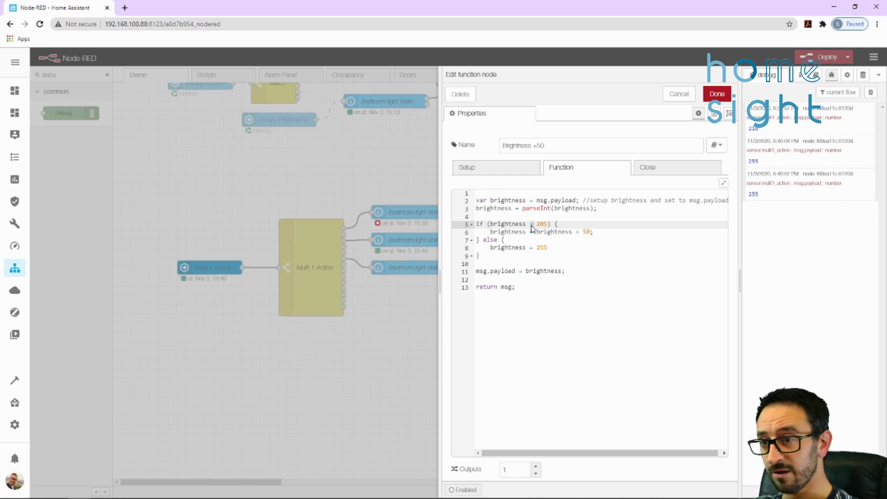
left_click_drag(539, 223, 546, 224)
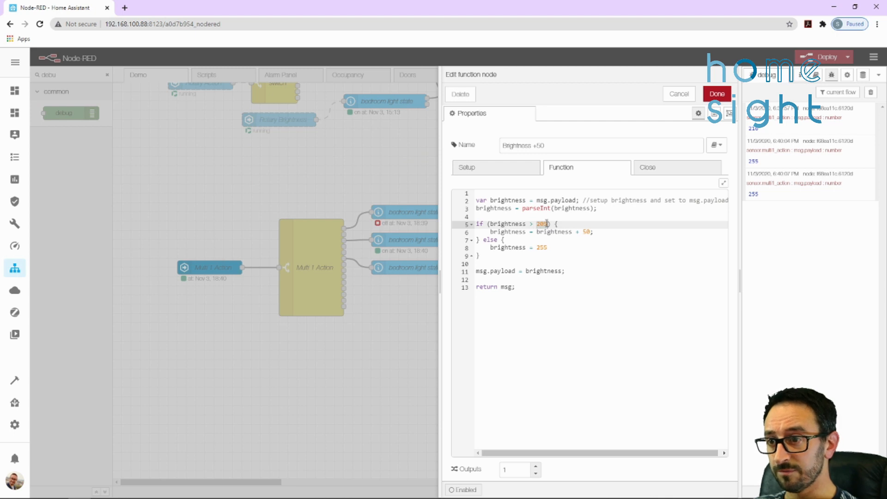
type("51")
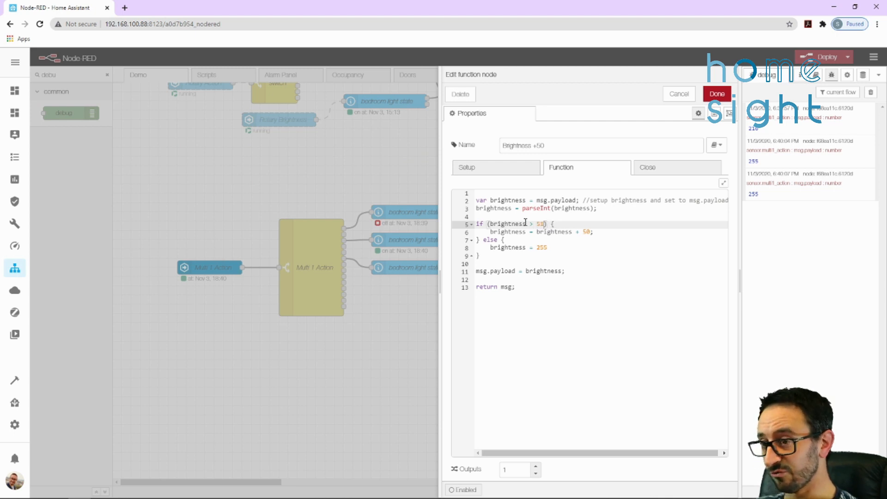
Step: Make that function subtract 50 from brightness, set the else value to 1, and deploy the flow
left_click(579, 234)
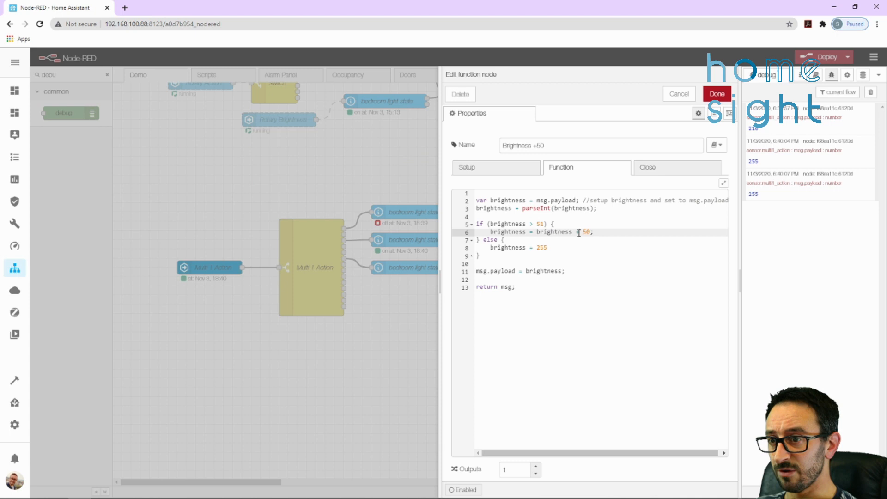
left_click_drag(577, 233, 590, 236)
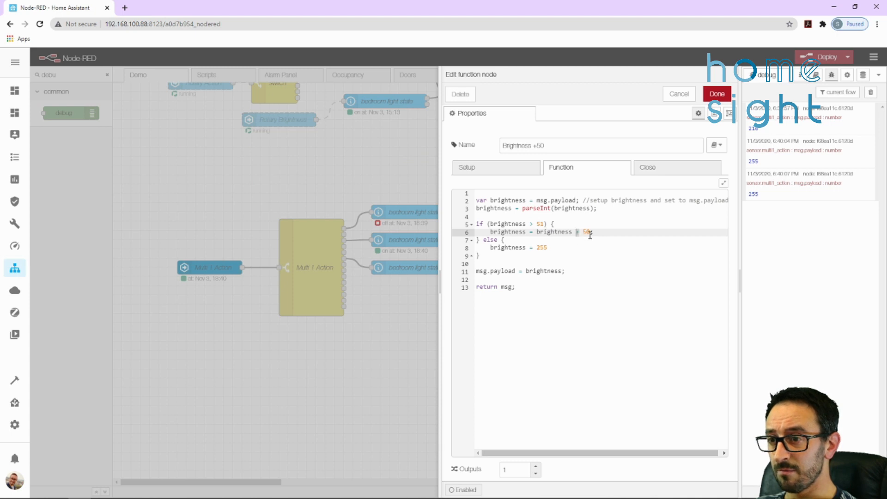
type("-")
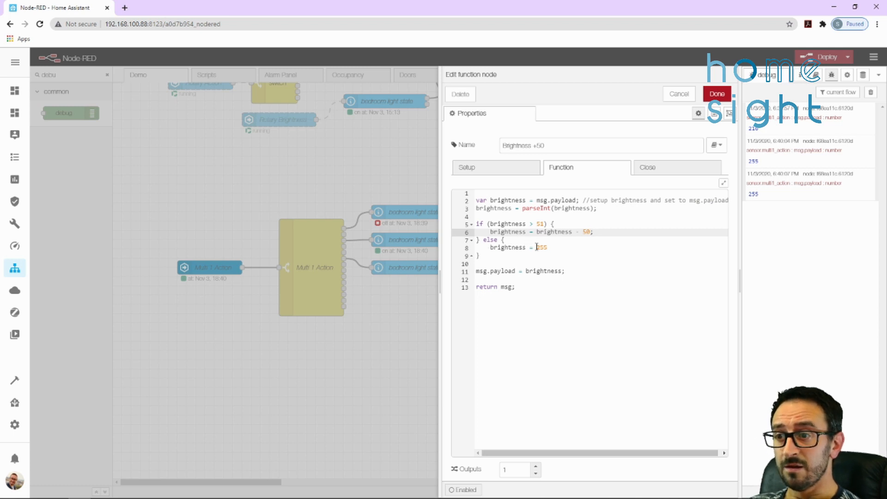
left_click_drag(537, 248, 549, 249)
type("1")
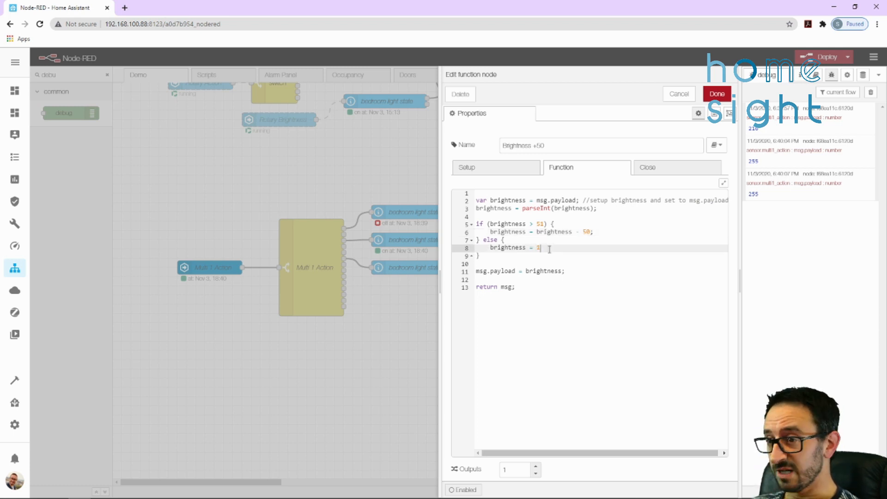
left_click(715, 95)
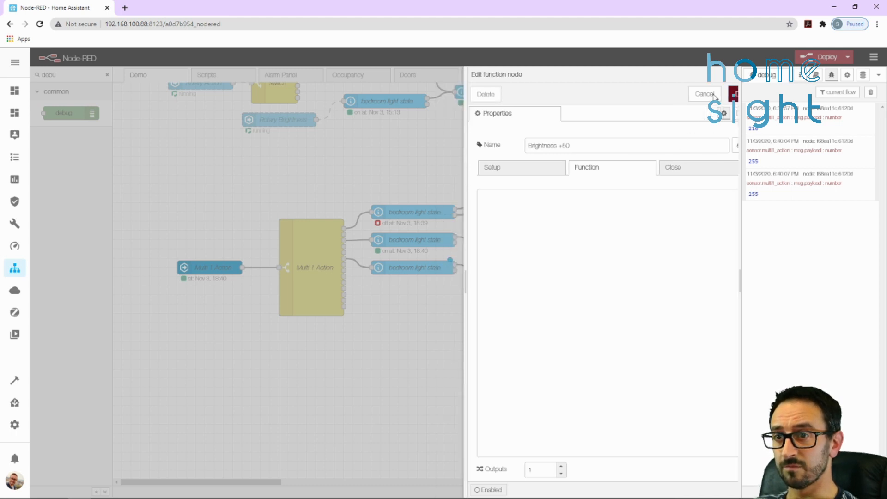
key("ctrl+d")
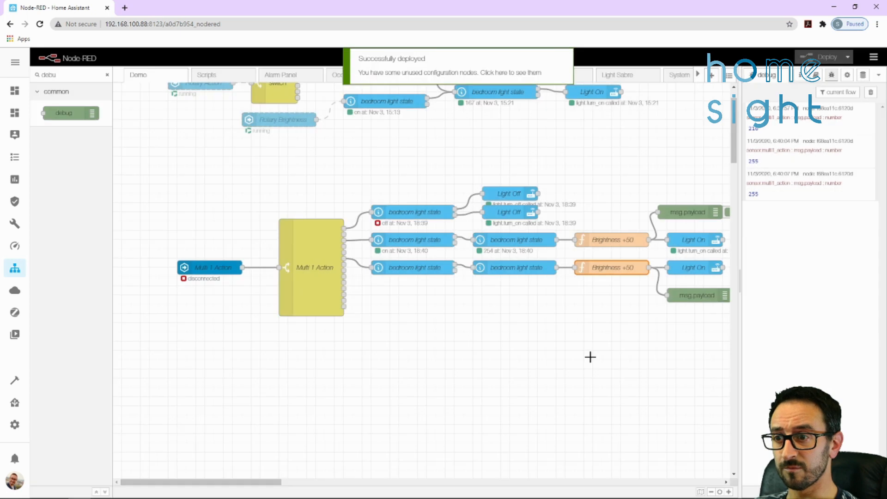
Step: Rename the lower branch's function node as Brightness -50 and deploy the flow
double_click(630, 269)
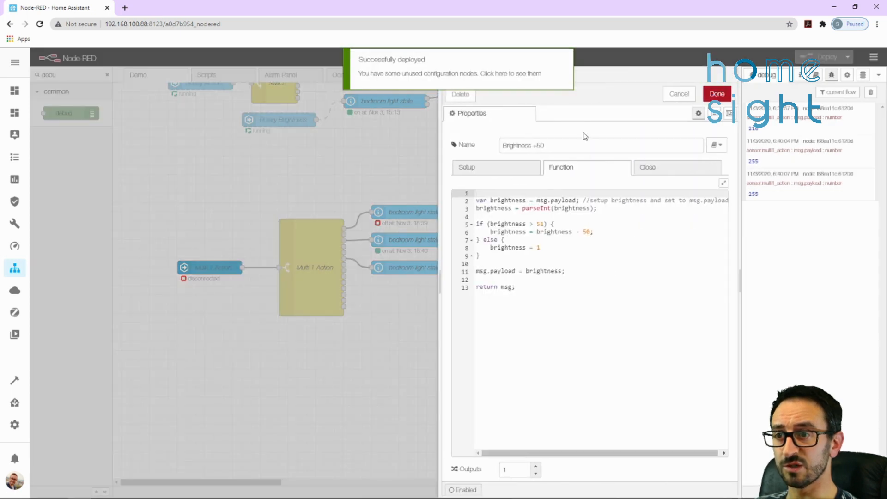
left_click_drag(538, 147, 534, 148)
type("-")
left_click(717, 94)
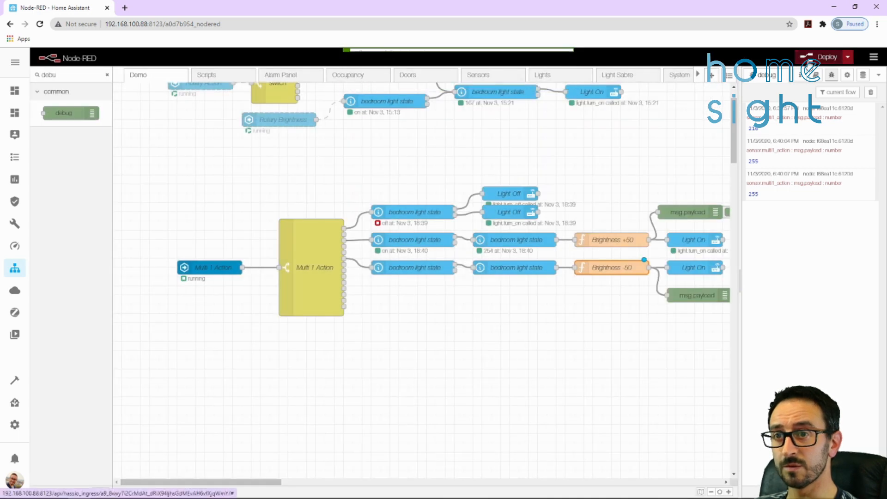
key("ctrl+d")
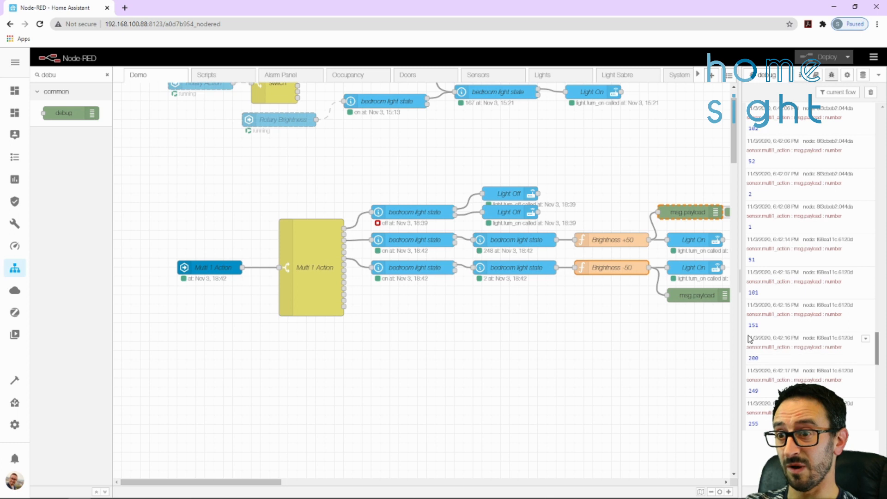
Step: Rename the state node feeding Brightness -50 as bedroom brightness
scroll(449, 140, "up", 2)
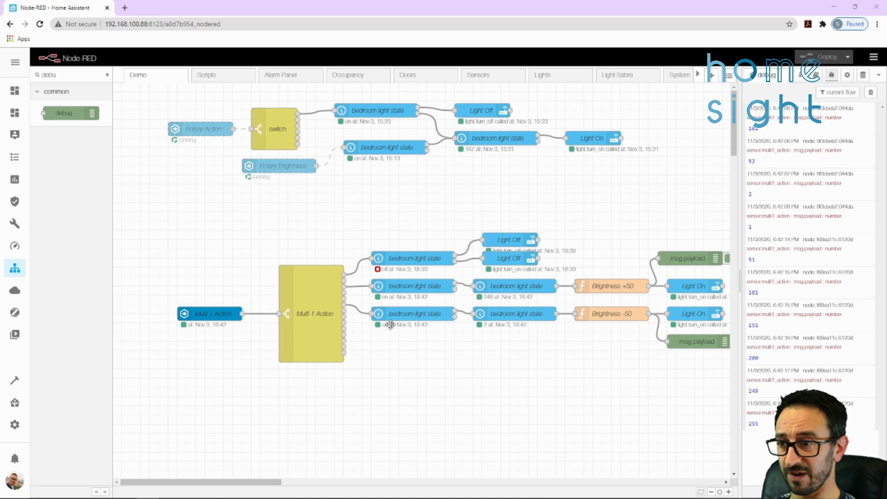
left_click(440, 315)
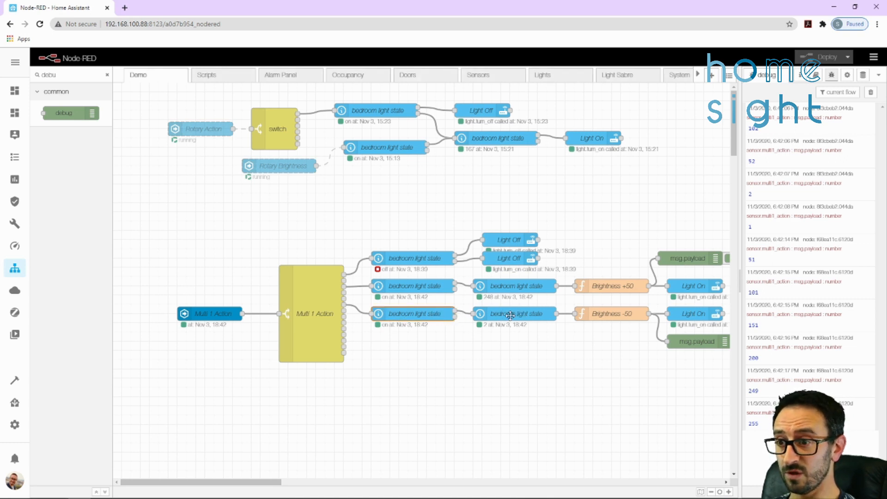
double_click(530, 313)
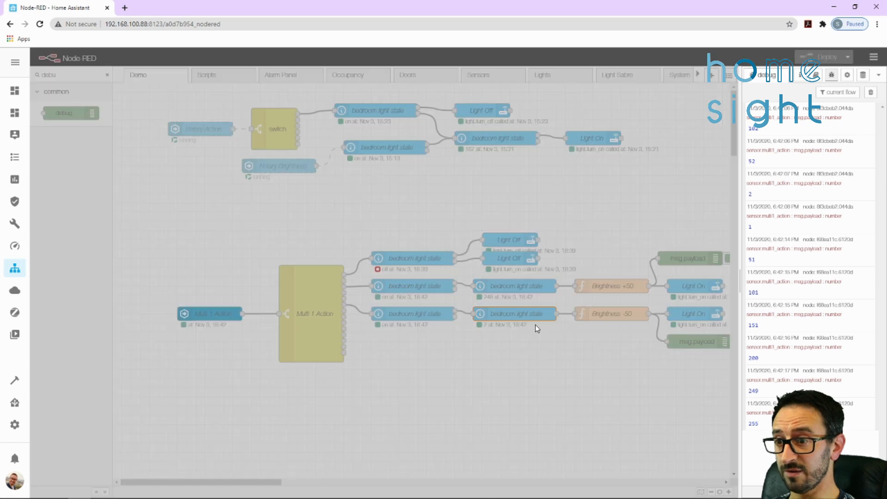
left_click_drag(631, 149, 594, 148)
type("bright")
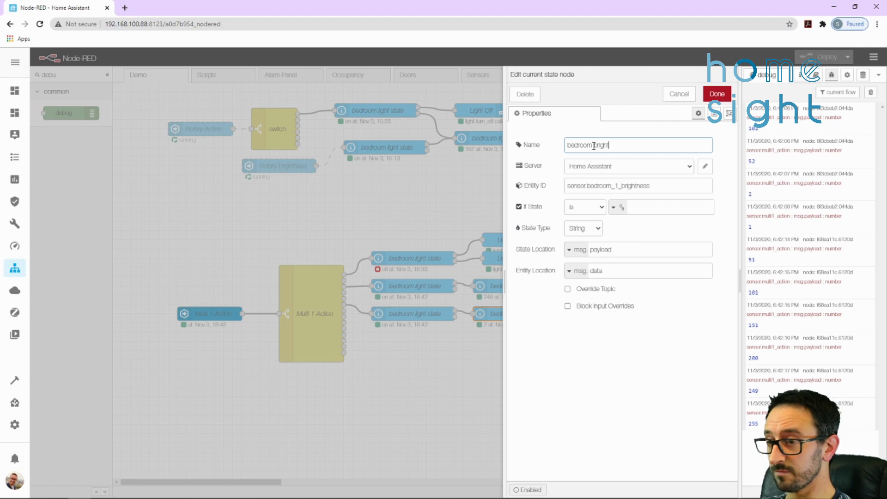
double_click(595, 146)
key("ctrl+c")
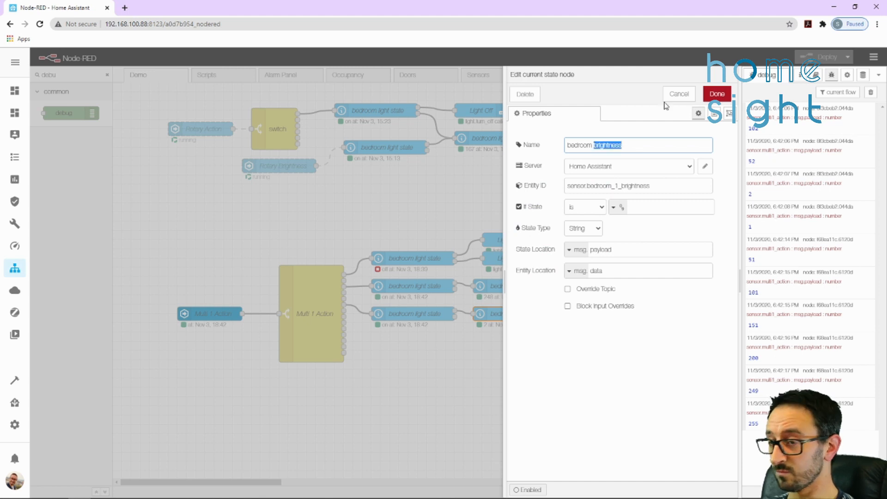
left_click(717, 94)
Step: Give the state node feeding Brightness +50 the same name, bedroom brightness
double_click(541, 285)
left_click_drag(624, 146, 594, 147)
key("ctrl+v")
left_click(717, 94)
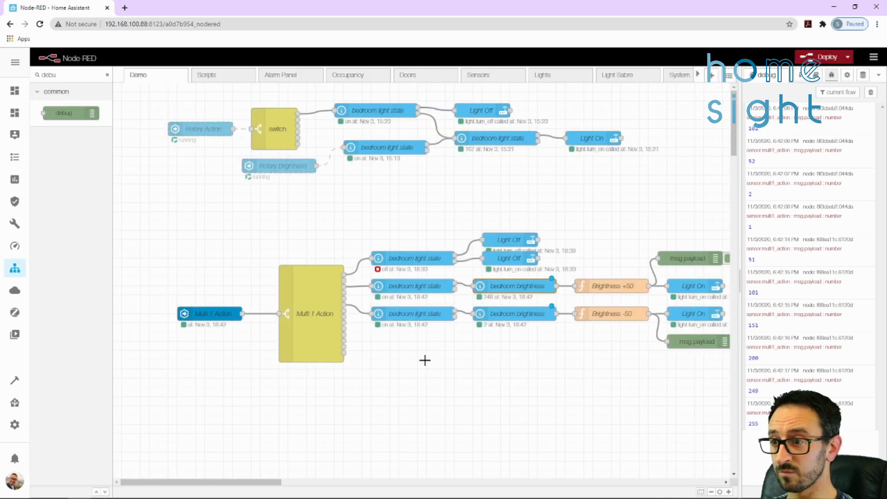
Step: Duplicate the brightness-down row of bedroom light state, bedroom brightness, Brightness -50 and Light On below the flow
left_click(407, 317)
left_click(536, 319, "ctrl")
left_click(611, 312, "ctrl")
left_click(696, 314, "ctrl")
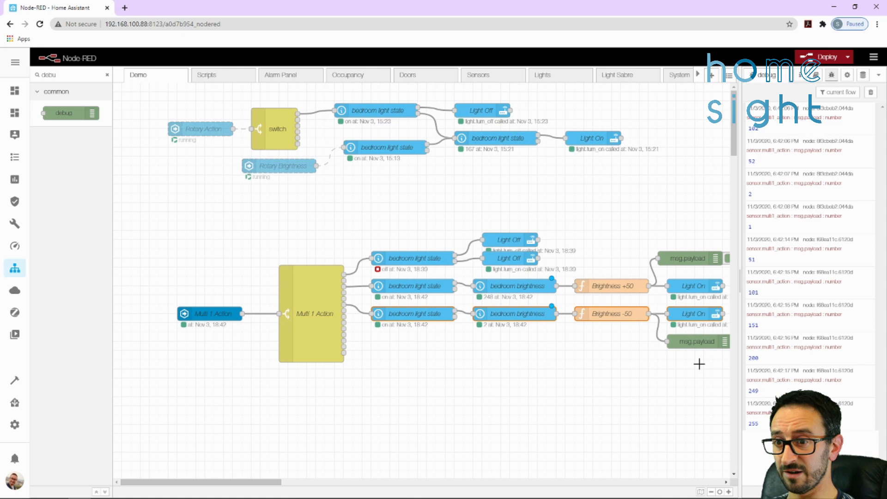
key("ctrl+c")
key("ctrl+v")
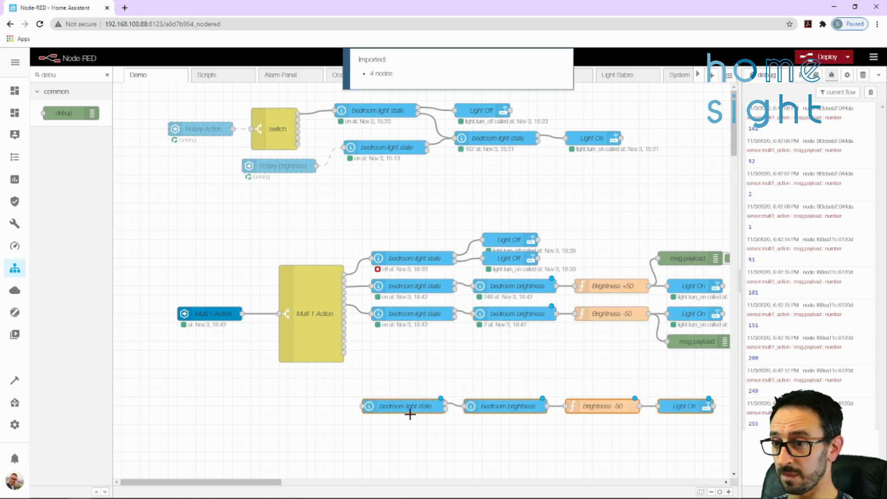
left_click(382, 408)
Step: Delete the two msg.payload debug nodes from the brightness-up and brightness-down branches
left_click(678, 344)
key("Delete")
left_click(688, 258)
key("Delete")
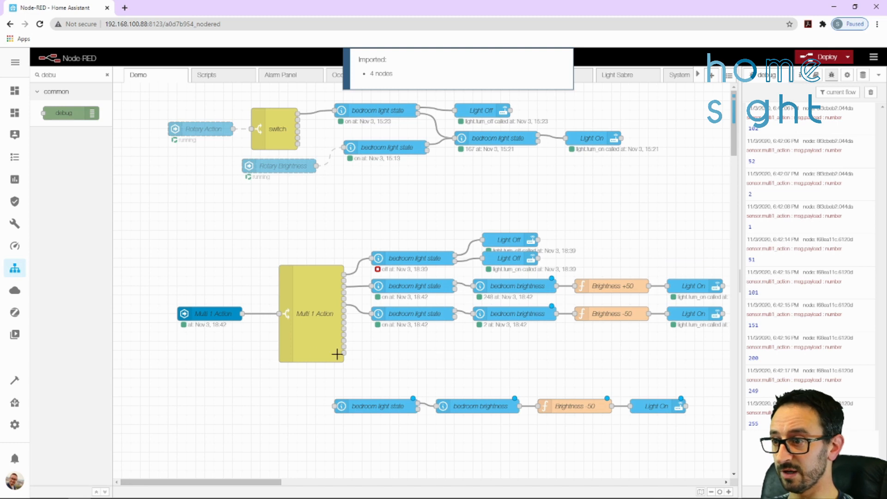
Step: Shift the Multi 1 Action trigger and switch nodes together away from the branch rows to make more room
left_click(300, 308)
left_click(207, 312)
left_click(305, 306, "ctrl")
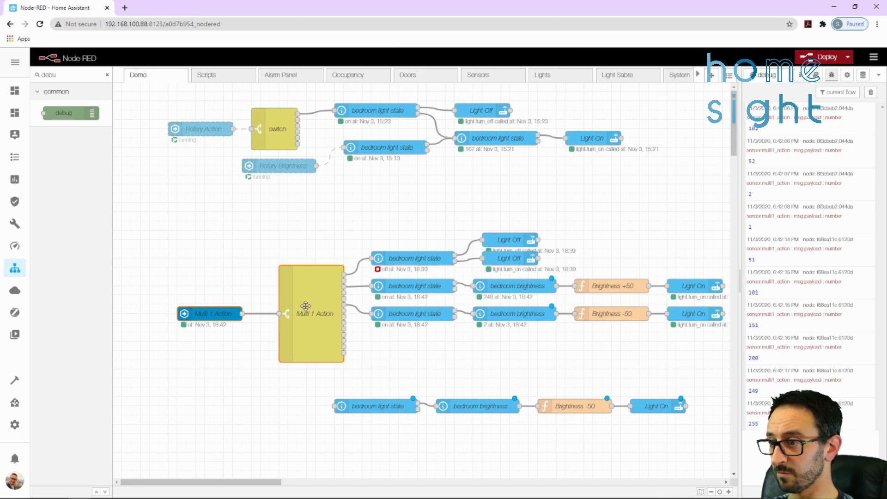
left_click_drag(302, 306, 260, 315)
left_click(307, 315)
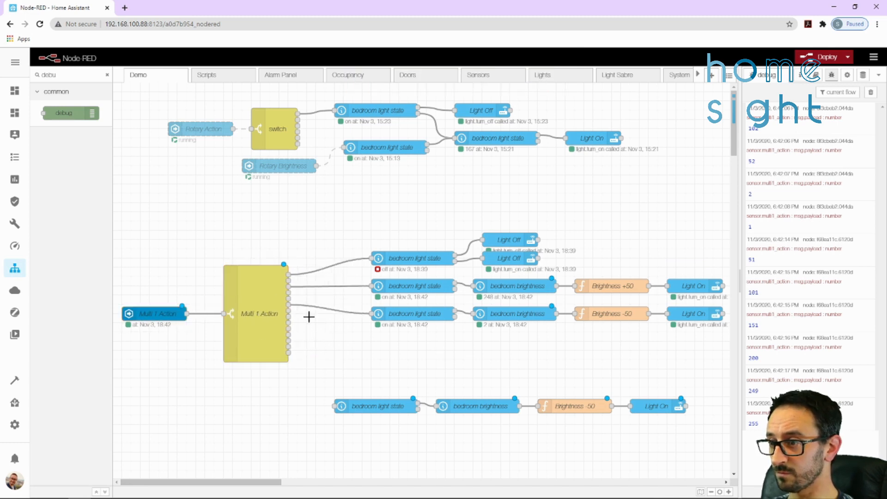
Step: Move the duplicated row up closer to the flow and connect the switch's brightness_up_hold output to its bedroom light state node
left_click_drag(326, 391, 716, 441)
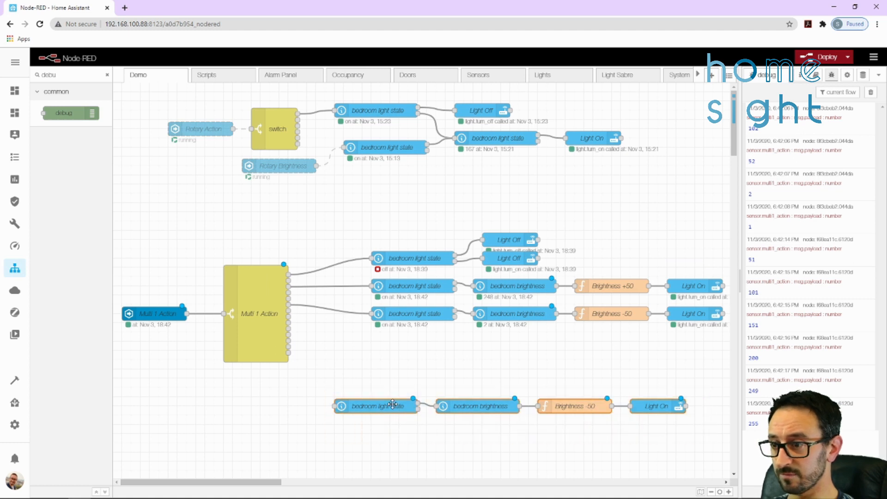
left_click_drag(399, 413, 408, 376)
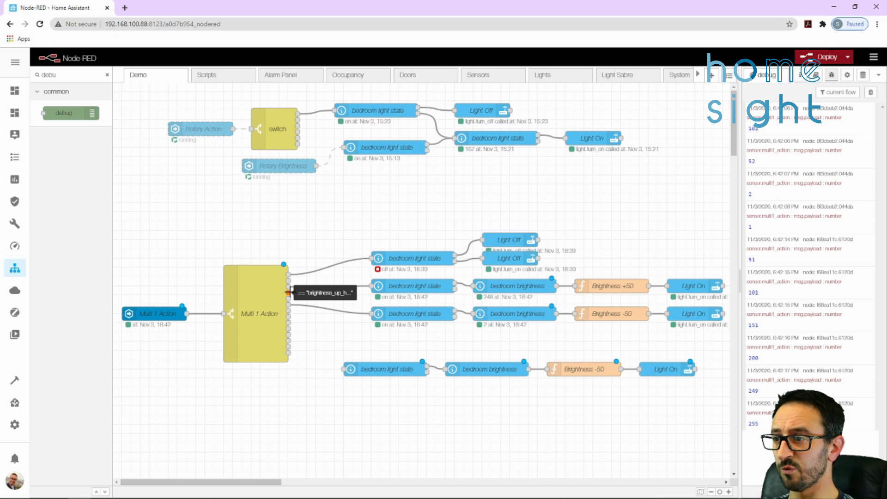
left_click_drag(288, 292, 344, 370)
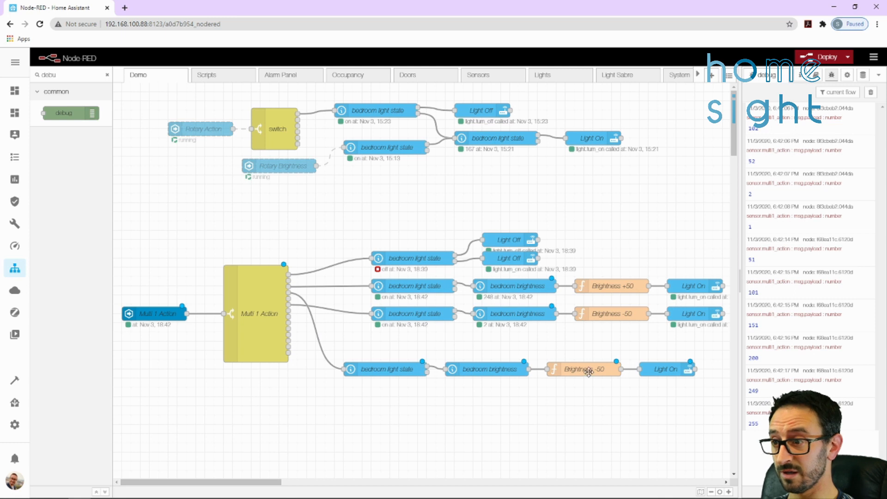
Step: Replace the new row's Brightness -50 function with a copy of Brightness +50, wired from bedroom brightness
left_click(602, 366)
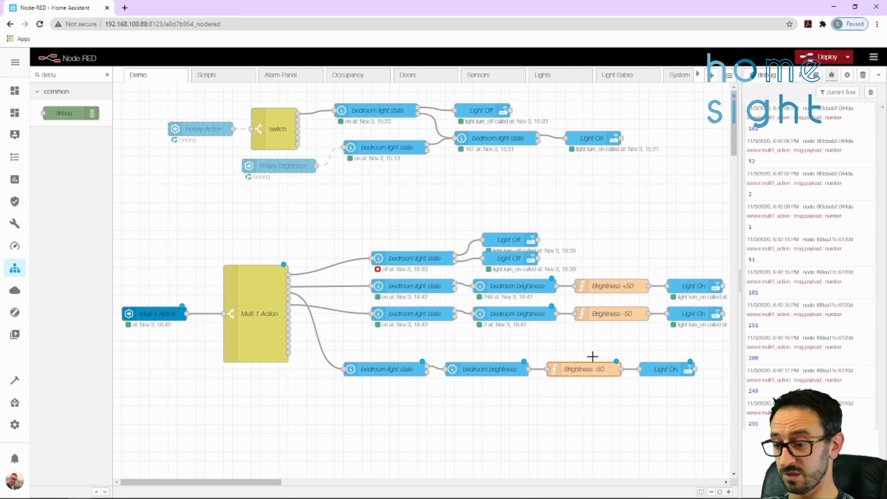
key("Delete")
left_click(626, 291)
key("ctrl+c")
key("ctrl+v")
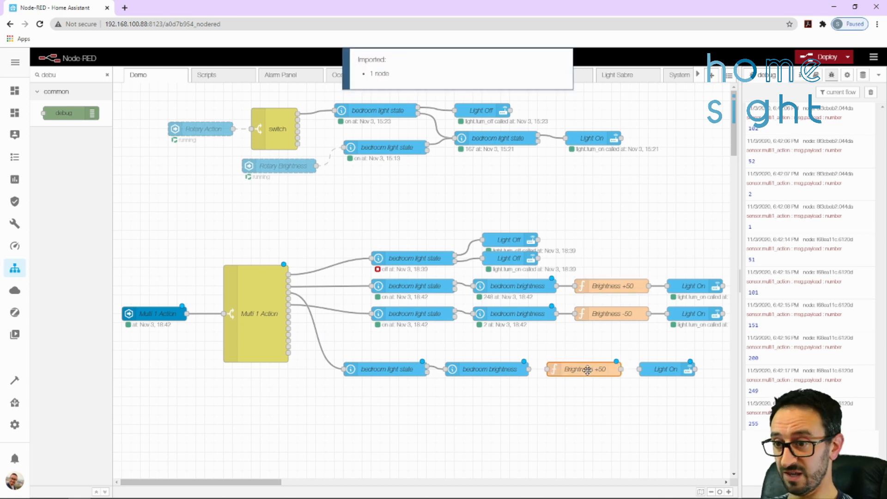
left_click(548, 369)
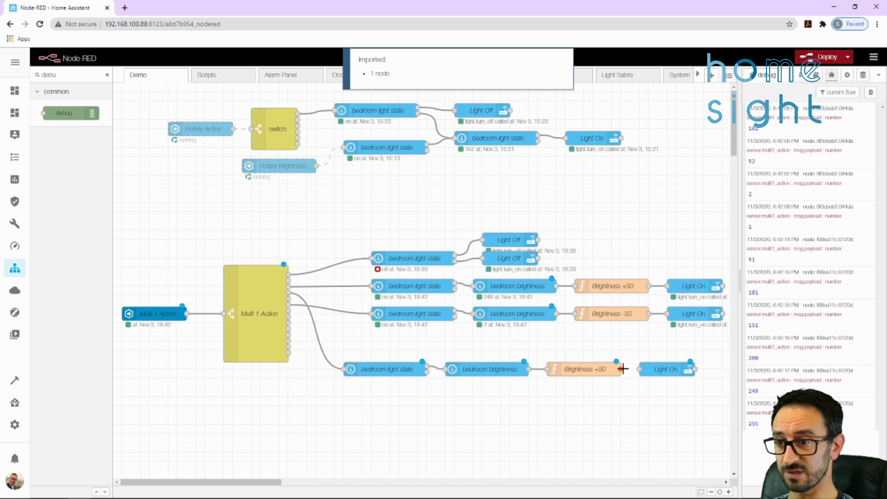
Step: Make the copied Brightness +50 function in the new row add 10 whenever brightness is below 245
left_click(578, 368)
double_click(578, 369)
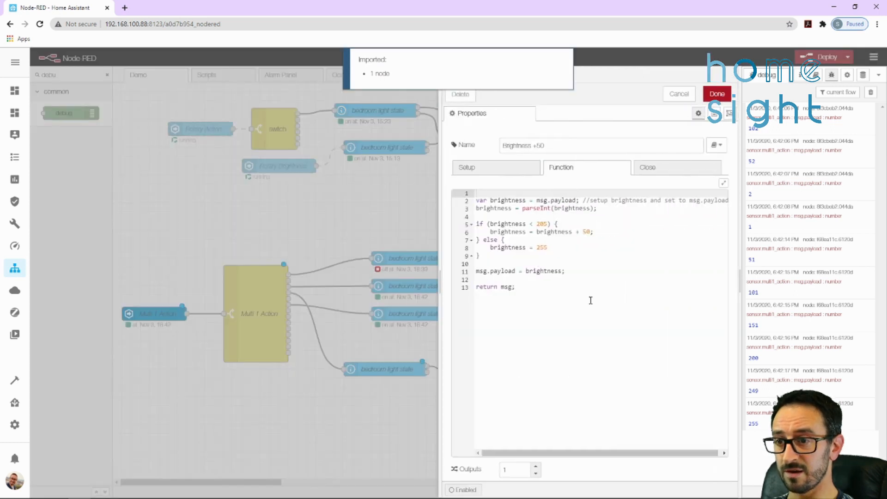
double_click(587, 232)
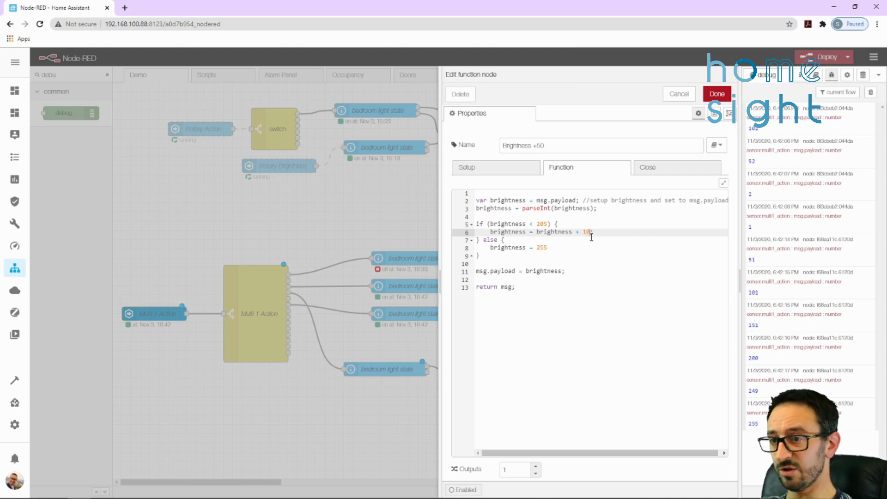
left_click(543, 223)
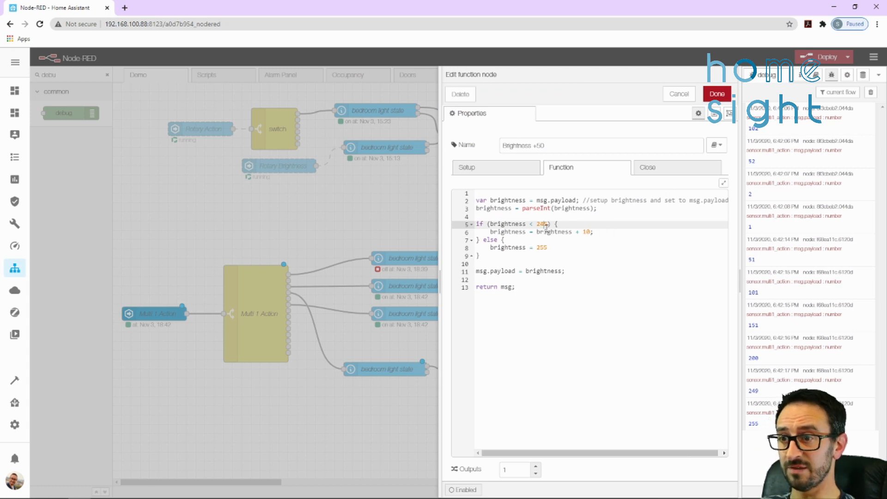
double_click(542, 248)
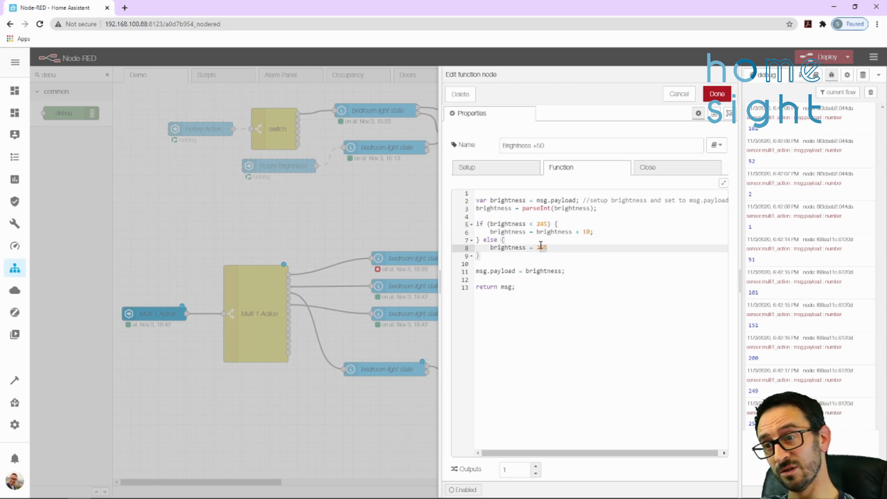
left_click(575, 266)
Step: Rename the function node Brightness +10 and deploy the flow
left_click_drag(553, 149, 538, 149)
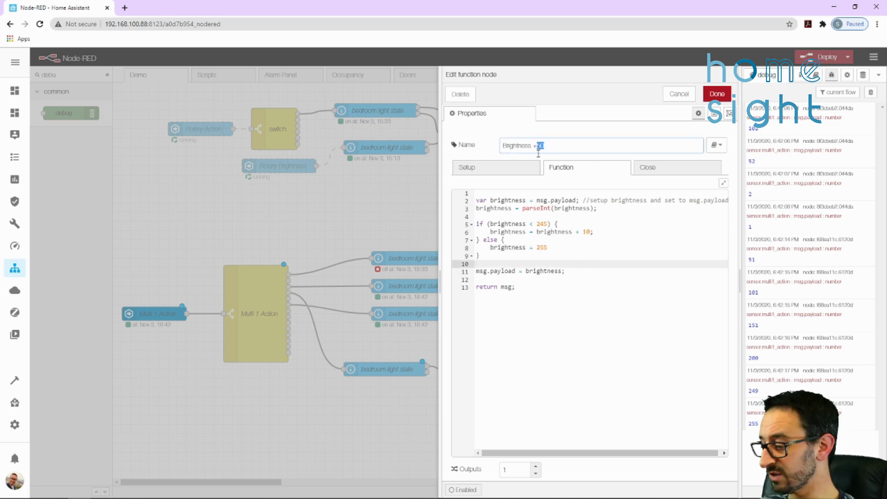
left_click(718, 93)
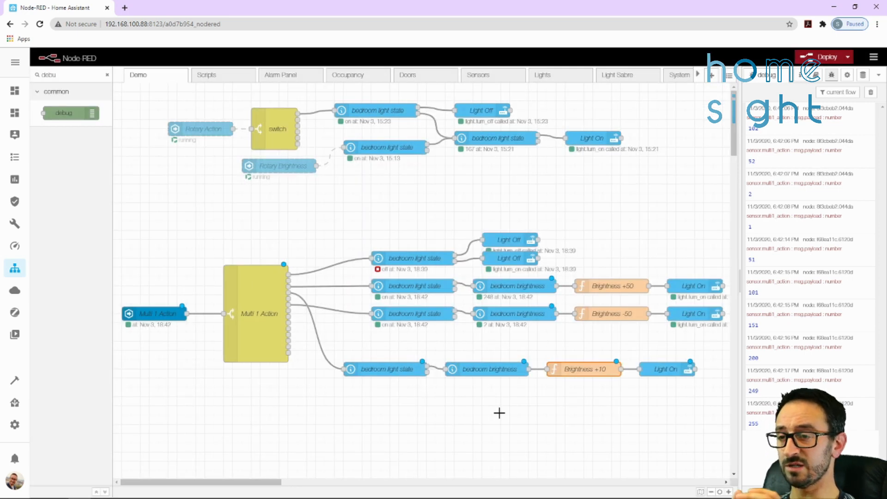
key("ctrl+d")
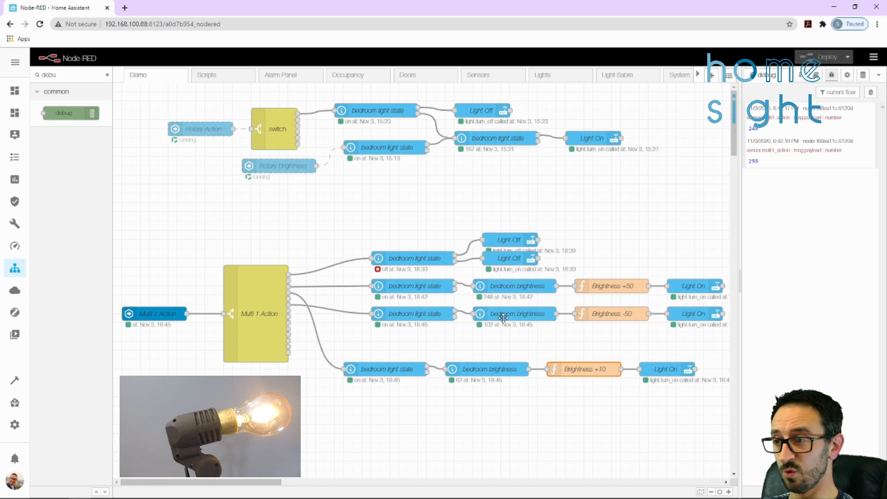
left_click(377, 352)
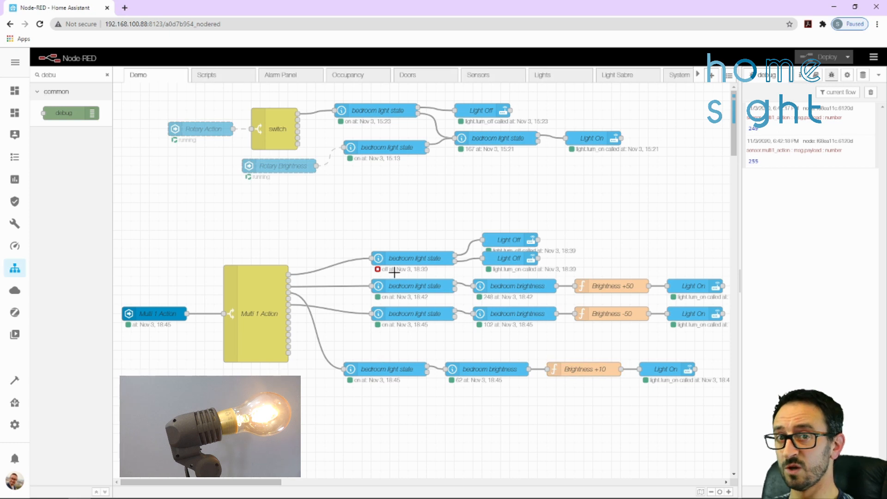
Step: Insert a trigger node between the switch's brightness_up_hold output and the hold row's bedroom light state, replacing the direct wire
left_click(107, 75)
type("trigger")
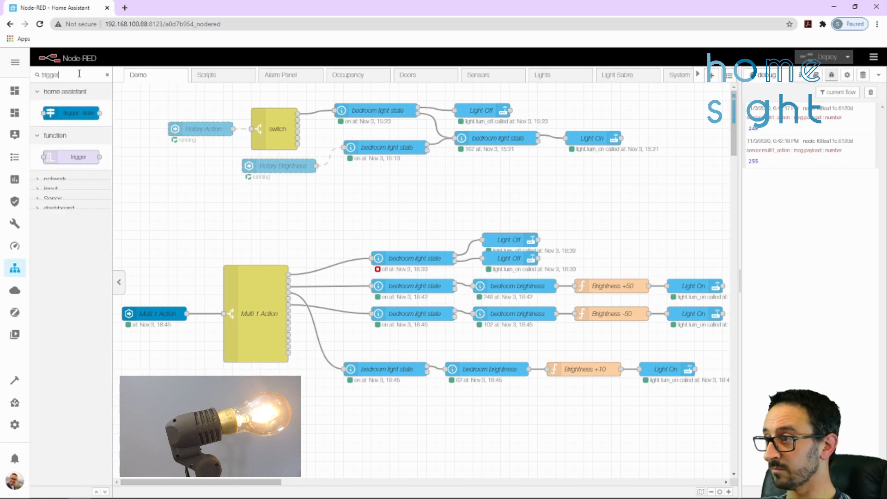
left_click_drag(69, 160, 338, 342)
left_click_drag(288, 291, 308, 341)
left_click_drag(371, 341, 344, 368)
left_click(326, 357)
key("Delete")
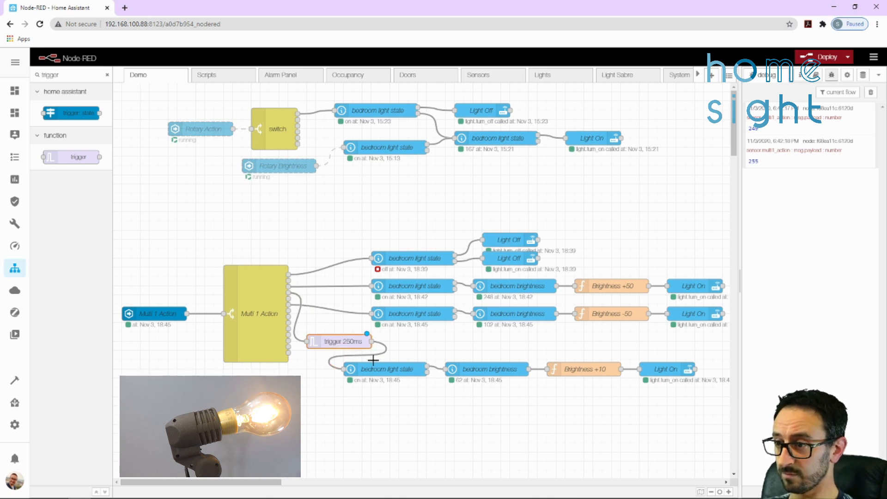
Step: Move the Brightness +10 row up in line with the trigger node and shift the trigger closer to it
left_click_drag(712, 352, 324, 443)
left_click_drag(381, 369, 455, 342)
left_click_drag(343, 341, 370, 342)
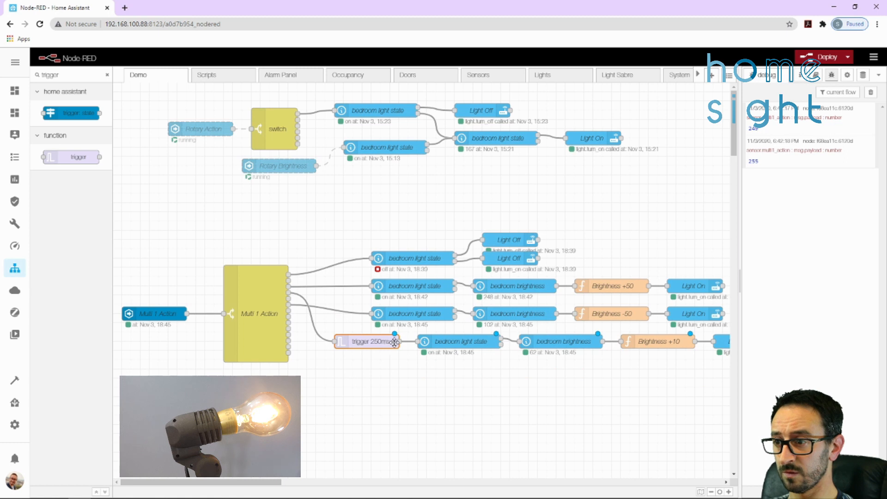
Step: Configure the trigger node to resend its message every 250 milliseconds
double_click(371, 342)
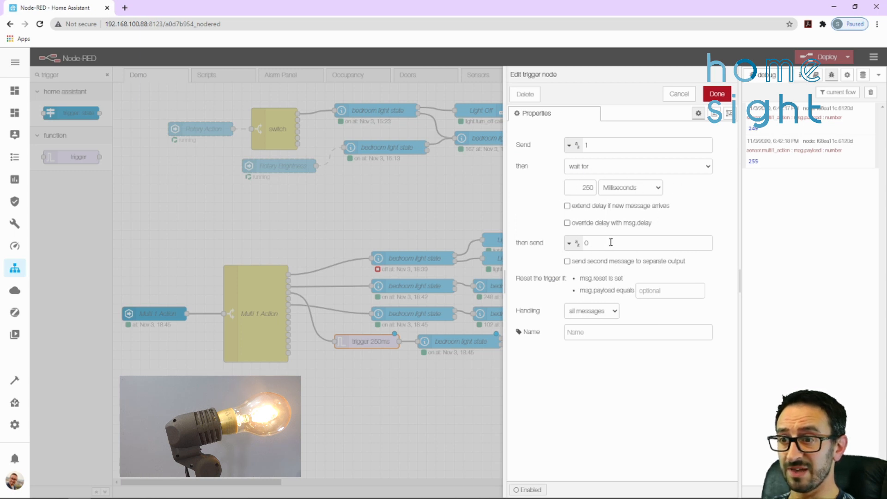
left_click(588, 170)
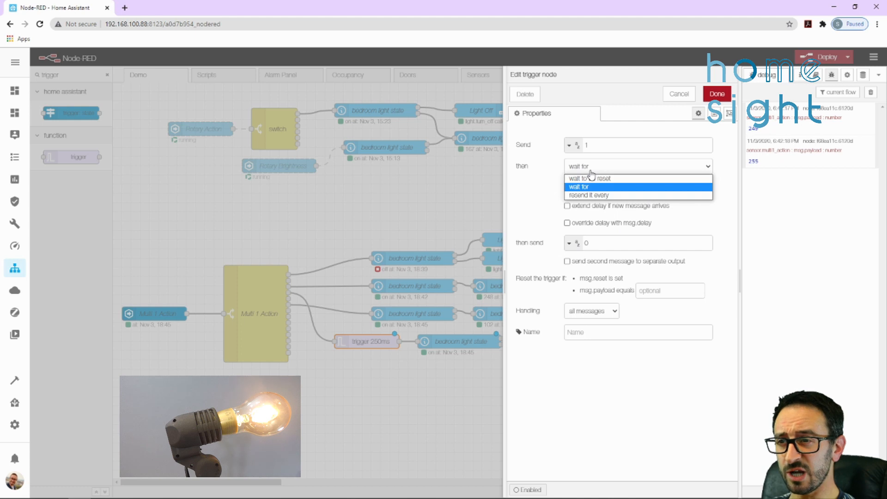
left_click(594, 195)
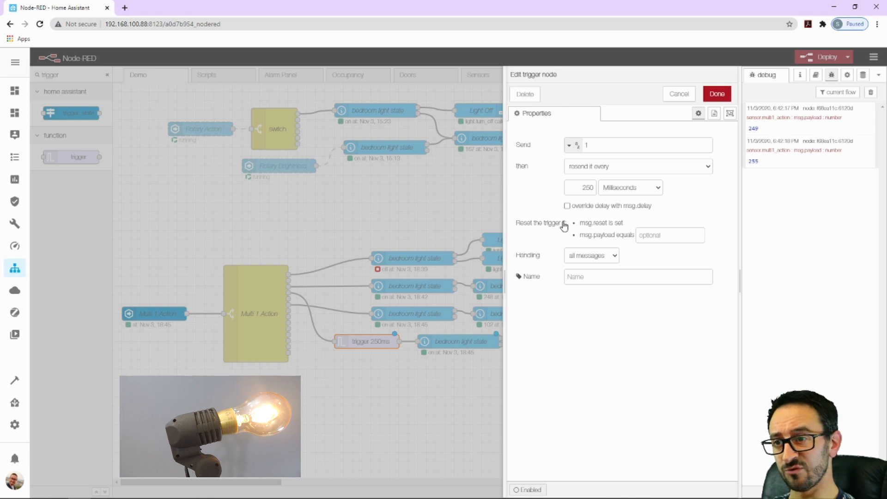
double_click(588, 224)
left_click_drag(592, 225, 610, 224)
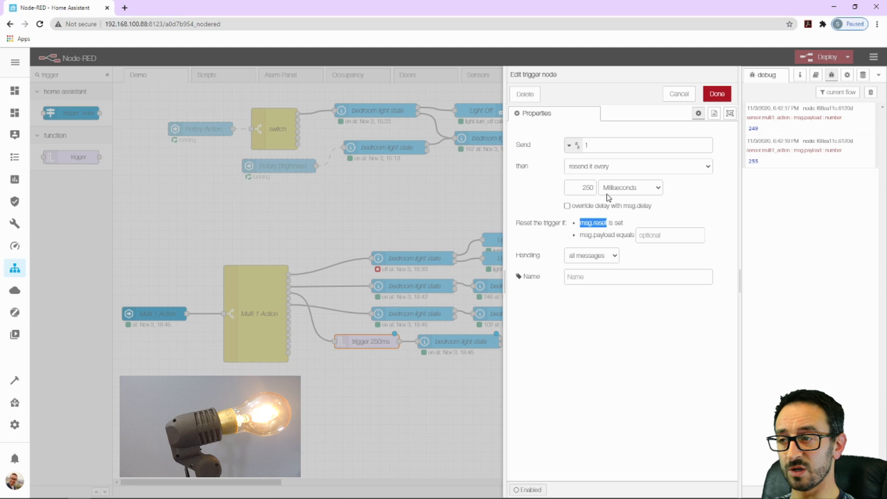
left_click(717, 93)
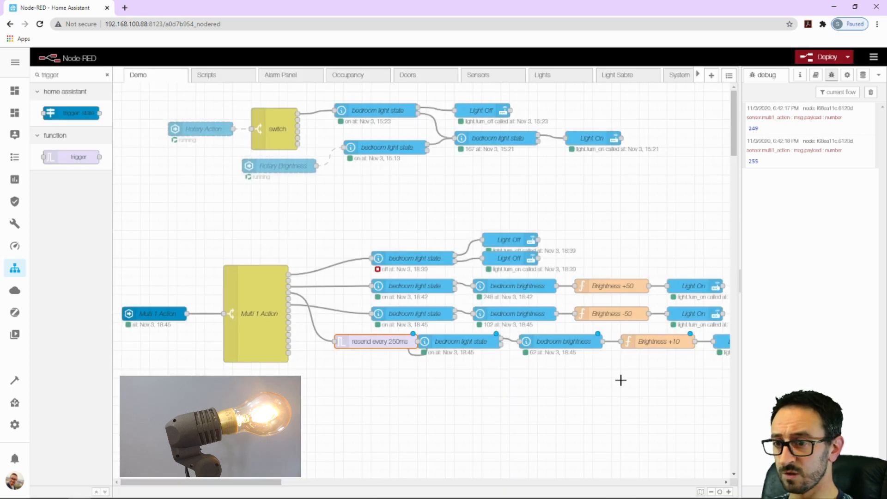
Step: Space the Brightness +10 row away from the widened resend trigger and deploy the flow
scroll(621, 380, "right", 4)
mouse_move(691, 394)
left_mouse_down()
mouse_move(323, 323)
mouse_move(417, 341)
left_mouse_up()
left_click_drag(304, 341, 323, 341)
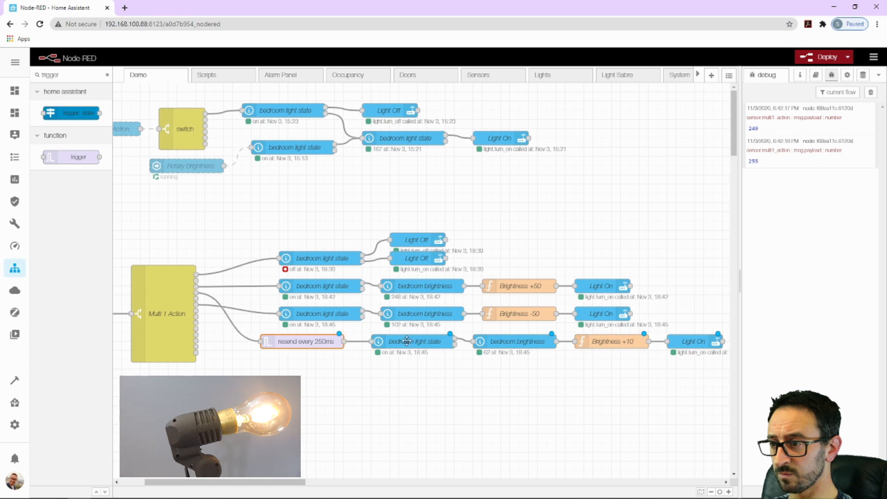
left_click(817, 58)
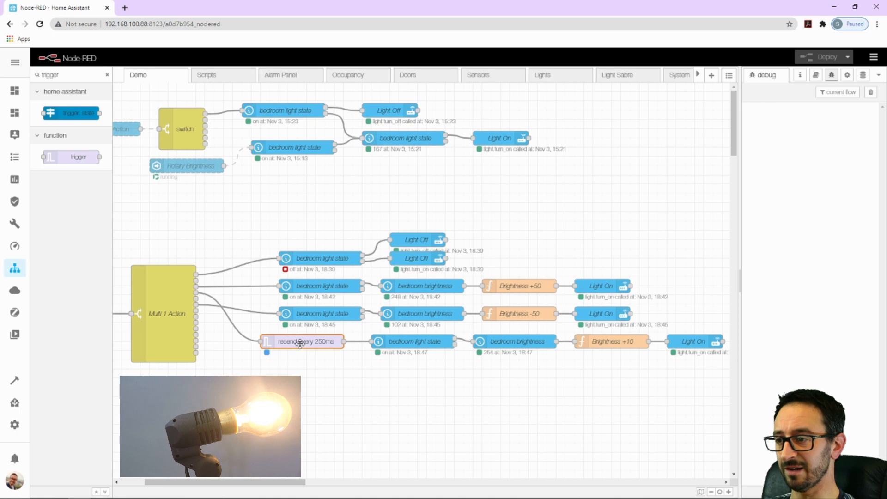
Step: Review the resend trigger's reset conditions, msg.reset and msg.payload, without changing the node
double_click(315, 337)
left_click_drag(583, 223, 605, 222)
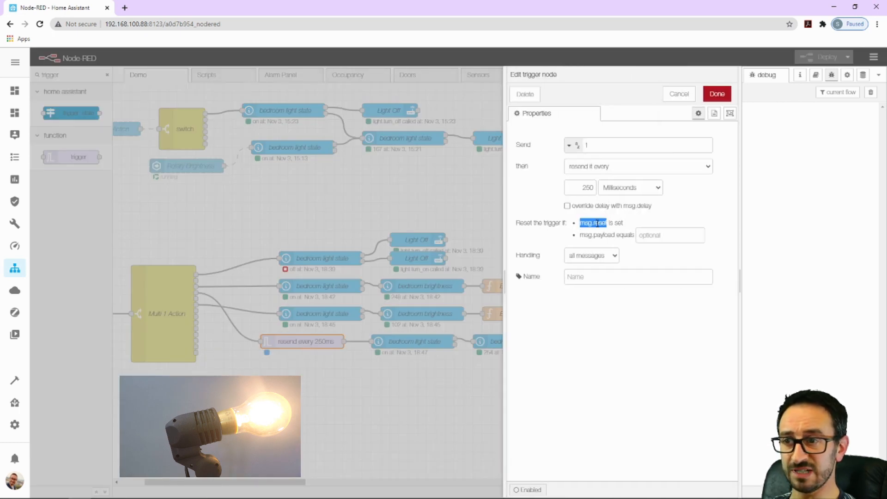
left_click(620, 223)
left_click_drag(582, 235, 614, 235)
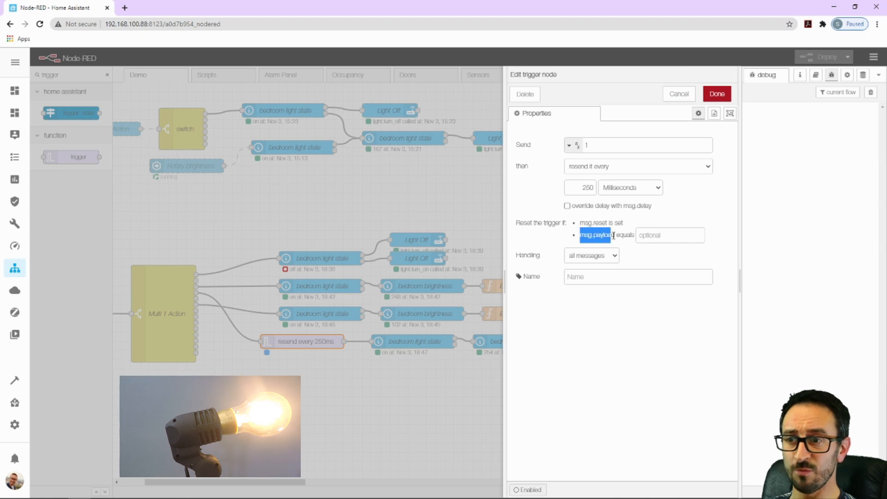
left_click(660, 234)
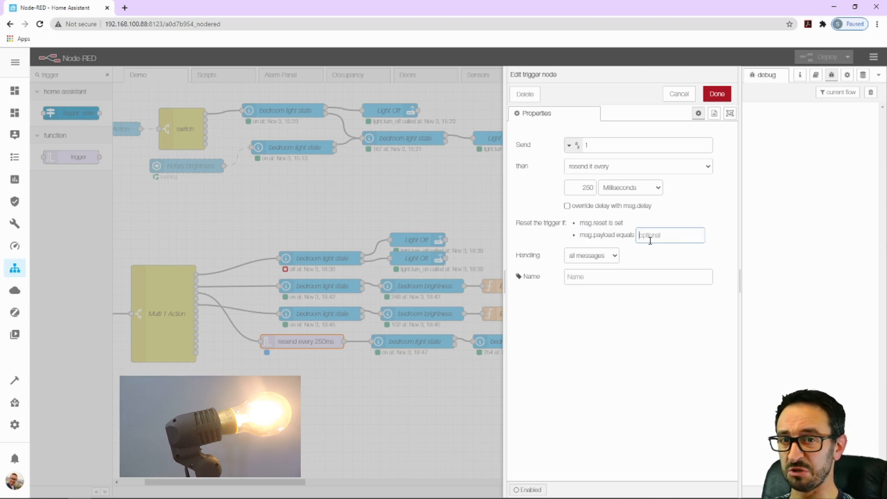
left_click_drag(581, 222, 602, 223)
left_click(678, 94)
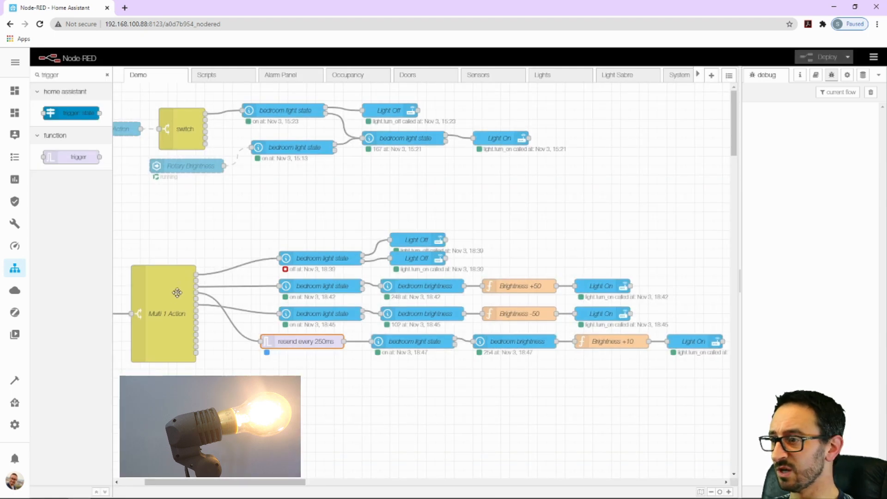
Step: Add a change node below the resend trigger
double_click(56, 75)
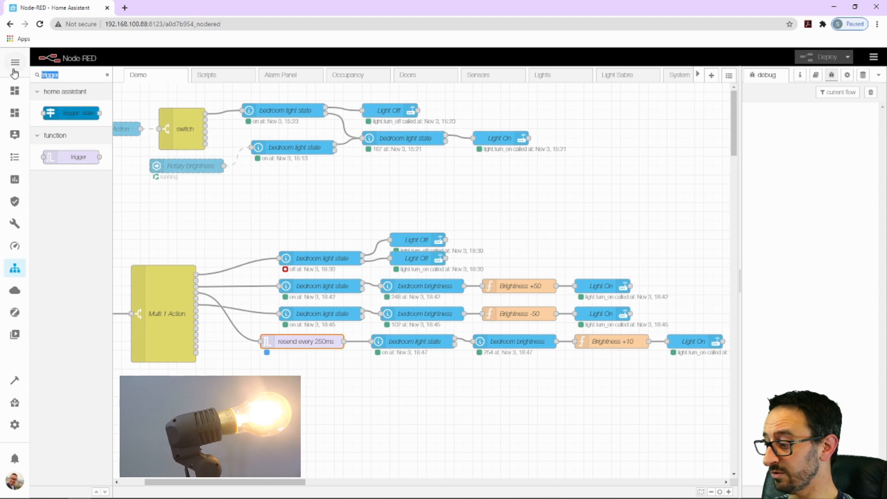
type("change")
left_click_drag(72, 157, 265, 379)
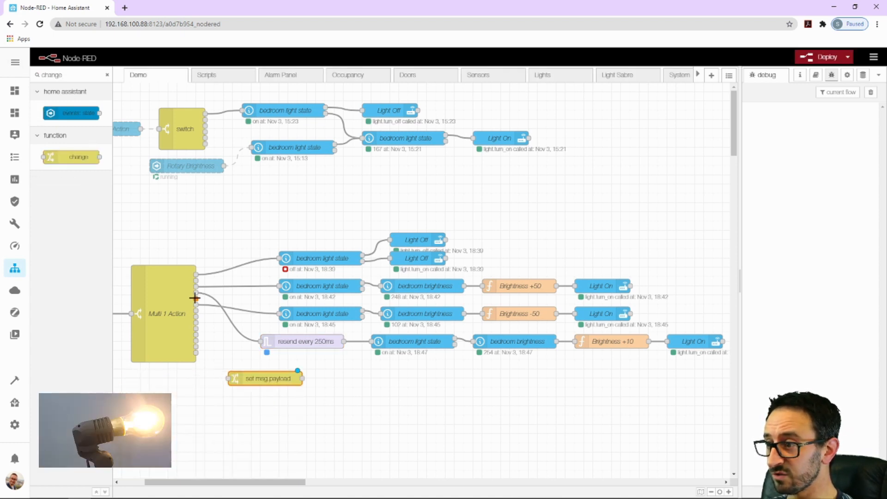
Step: Check the Multi 1 Action rules and wire the brightness_up_release output through the change node into the resend trigger
left_click(165, 301)
key("Return")
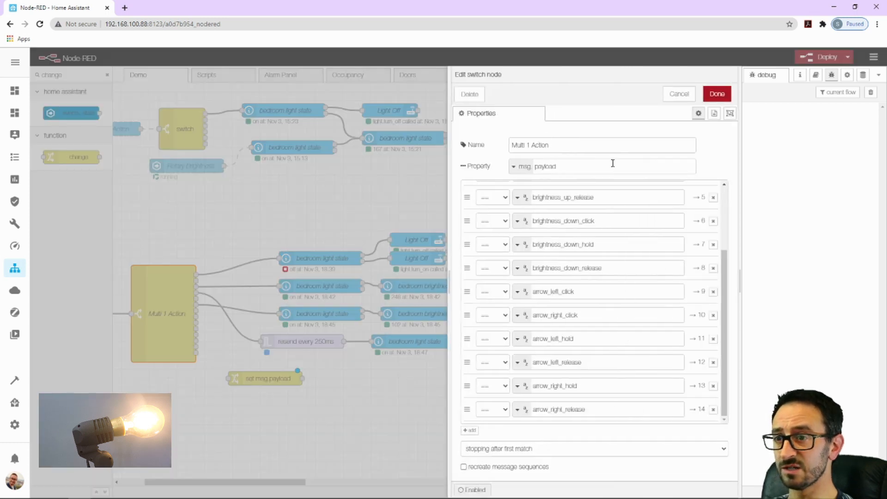
double_click(603, 267)
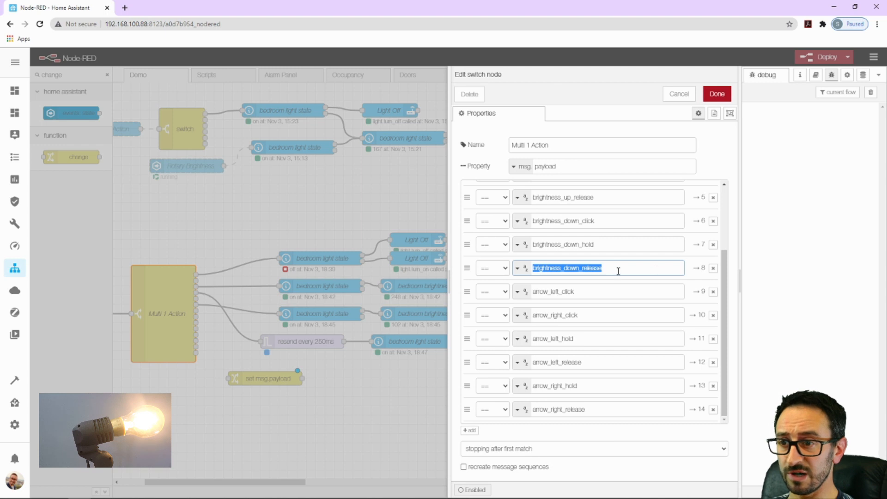
scroll(618, 264, "up", 2)
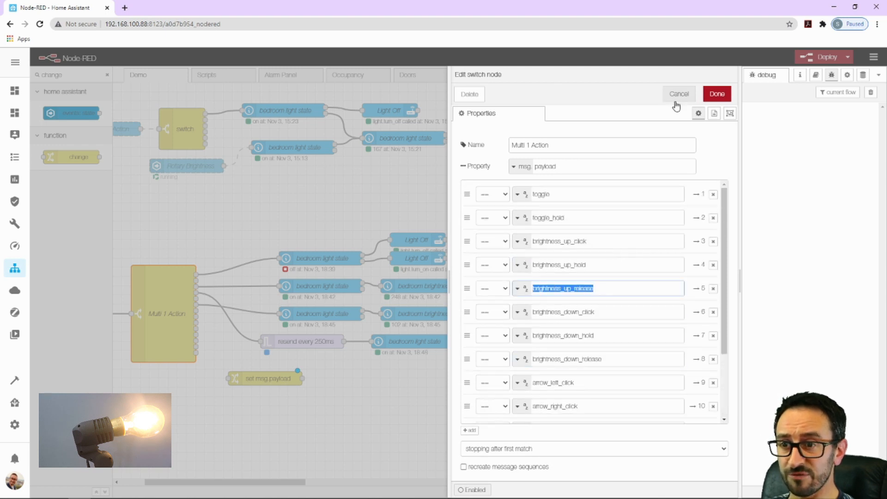
left_click(679, 94)
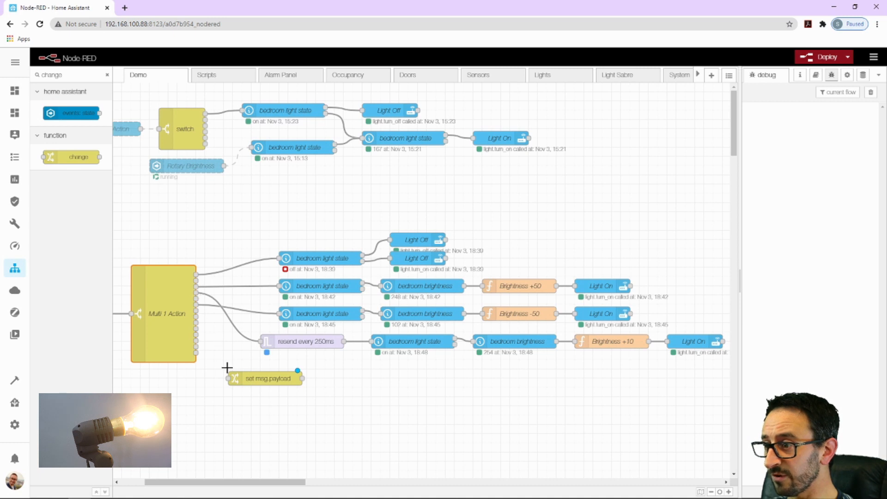
left_click_drag(196, 296, 238, 378)
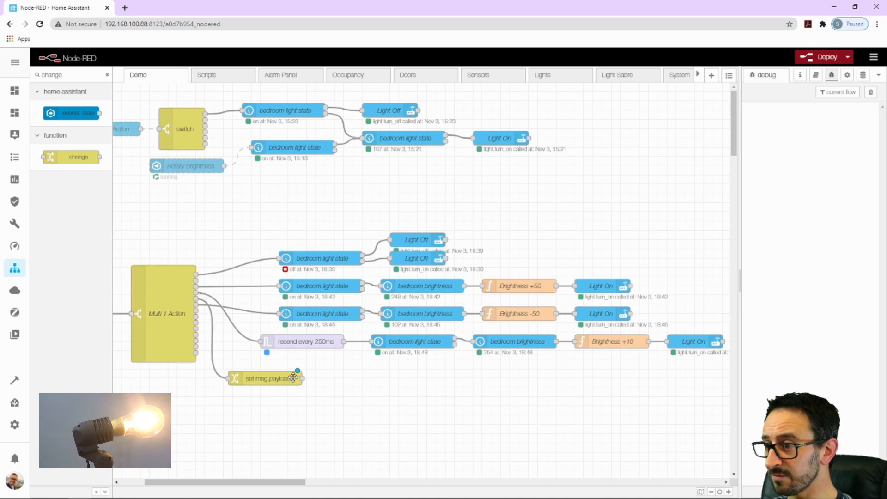
left_click_drag(301, 378, 259, 341)
Step: Configure the change node to set msg.reset to boolean true and name it reset
left_click(282, 381)
double_click(283, 381)
left_click_drag(633, 187, 567, 190)
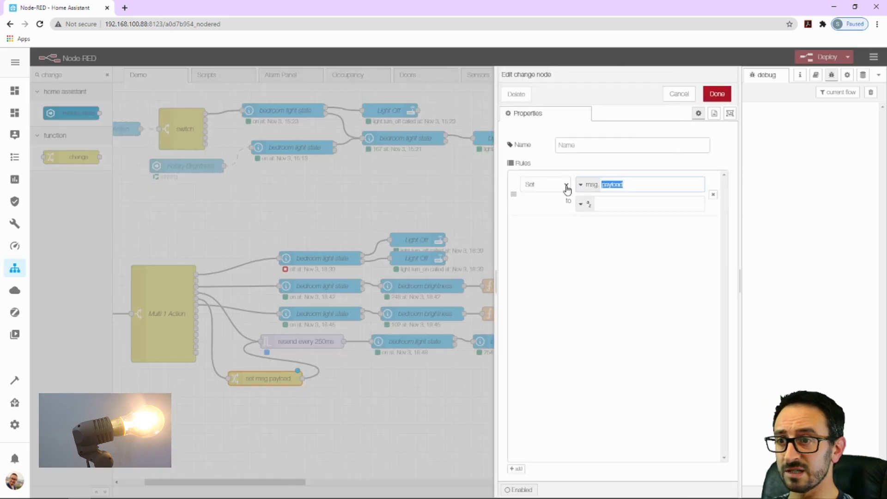
type("msg. re")
type("set")
left_click(582, 203)
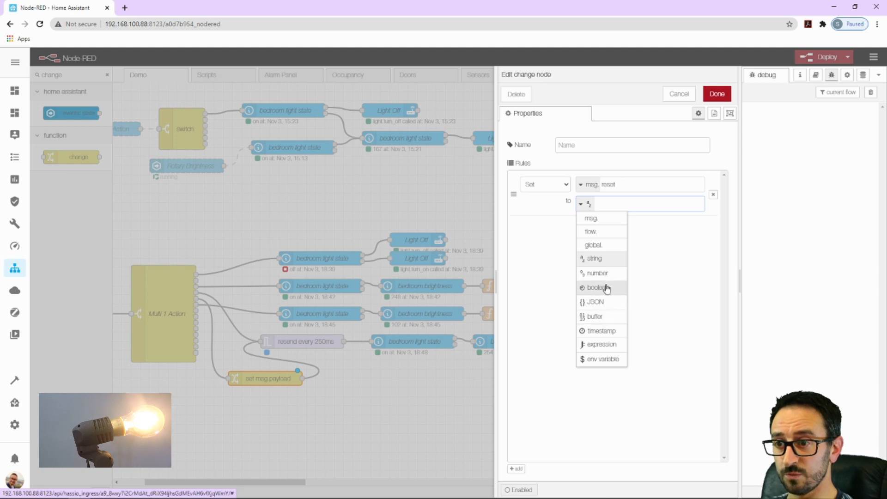
left_click(603, 287)
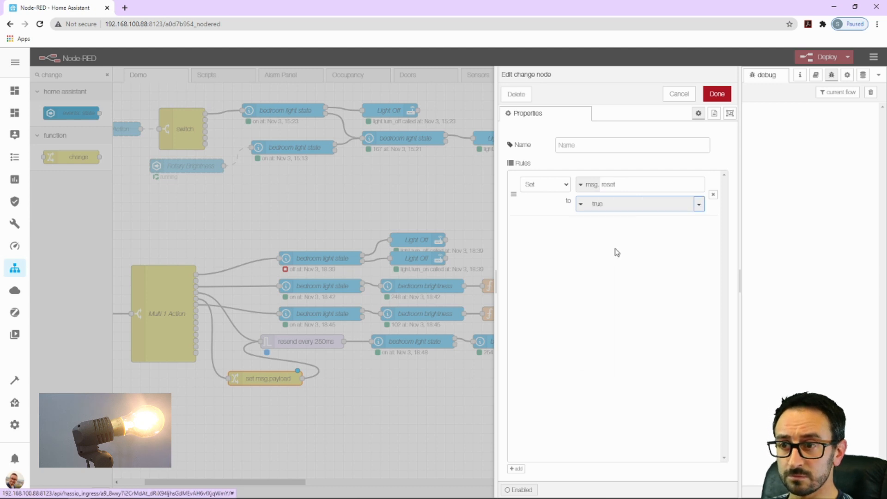
left_click(609, 144)
type("reset")
left_click(716, 94)
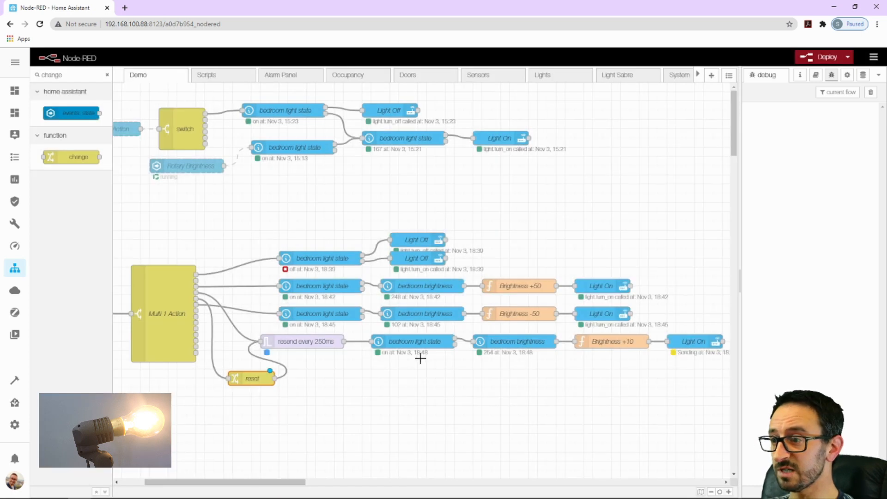
Step: Move the Brightness -50 row below the hold row, and move the hold row and reset node up into its place
mouse_move(646, 299)
left_mouse_down()
mouse_move(268, 329)
mouse_move(305, 400)
mouse_move(235, 429)
left_mouse_up()
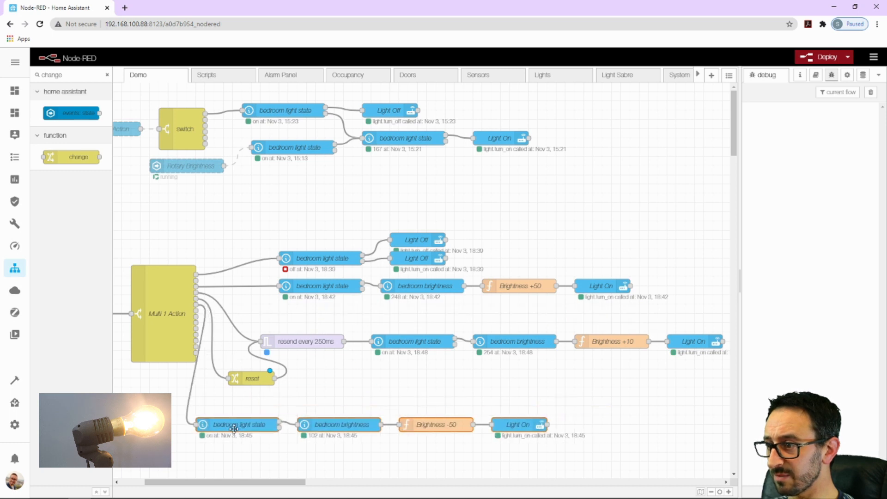
mouse_move(718, 325)
left_mouse_down()
mouse_move(273, 362)
mouse_move(319, 314)
left_mouse_up()
left_click_drag(251, 378, 234, 323)
Step: Line up the reset node in front of the shifted hold row, move the Brightness -50 row closer beneath it, and deploy the flow
left_click_drag(727, 301, 273, 365)
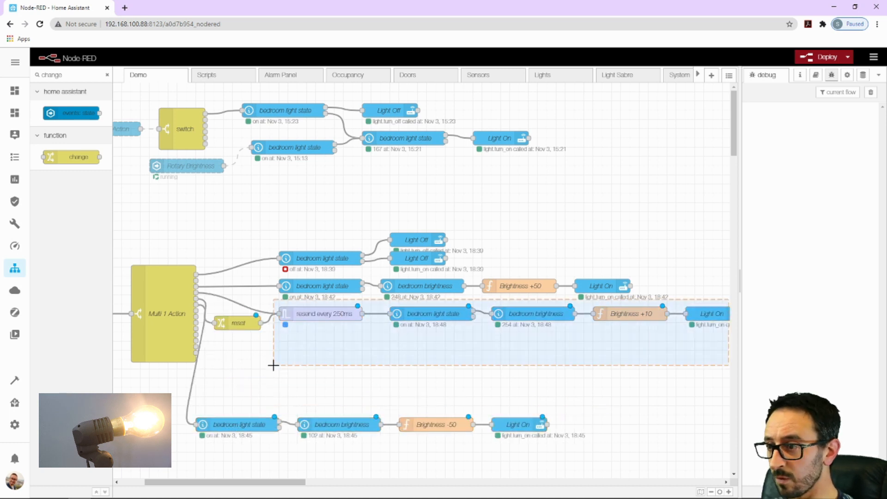
left_click_drag(319, 314, 365, 314)
left_click_drag(601, 398, 199, 439)
left_click_drag(240, 425, 268, 378)
left_click_drag(233, 323, 275, 314)
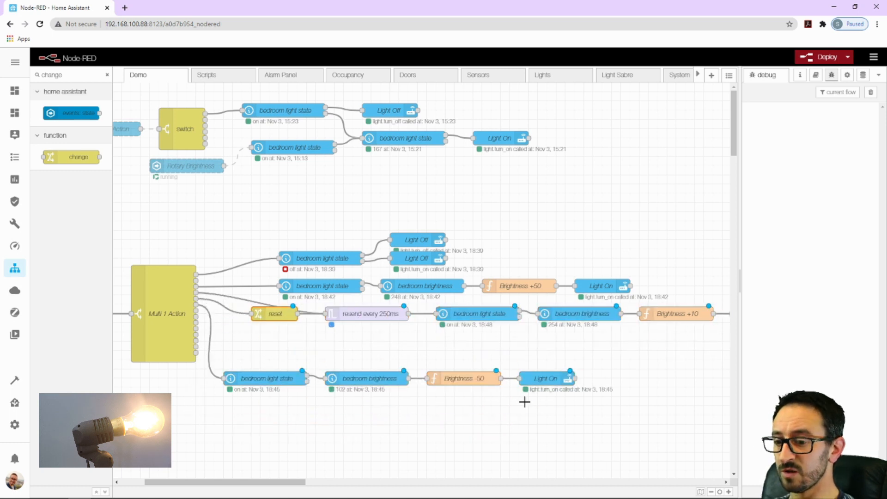
left_click(817, 56)
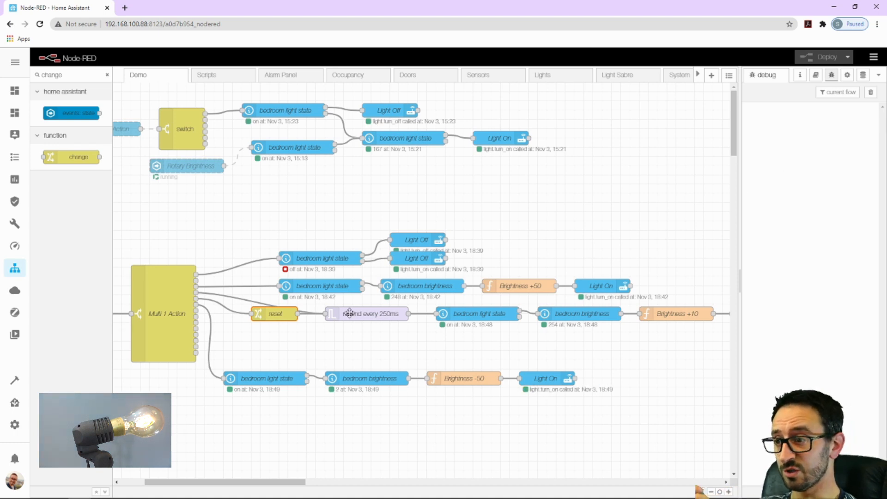
Step: Copy the complete brightness-up hold row, including its reset node and Light On, and paste it below the Brightness -50 row
scroll(349, 313, "left", 3)
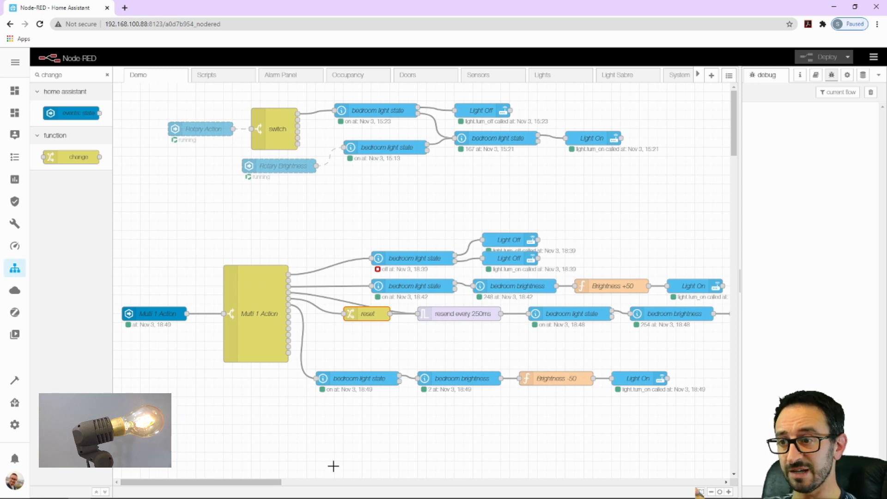
left_click_drag(276, 483, 319, 476)
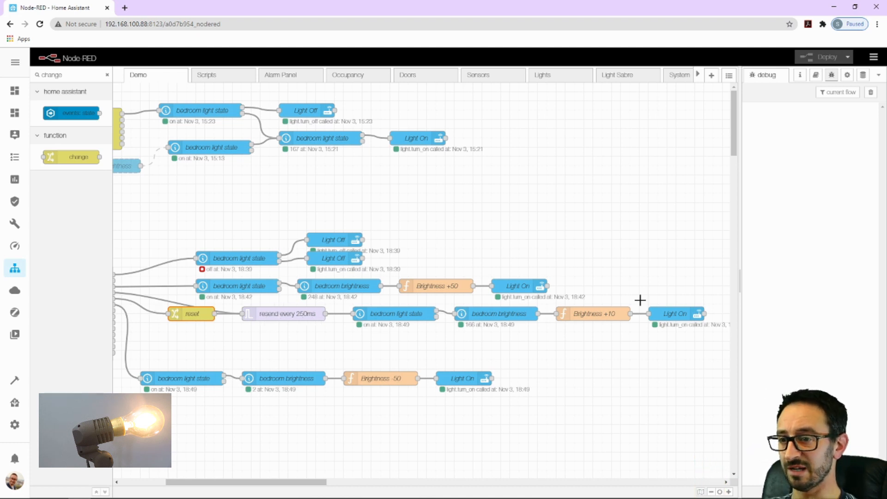
left_click_drag(670, 303, 154, 348)
left_click_drag(711, 302, 148, 348)
left_click_drag(224, 482, 179, 486)
key("ctrl+v")
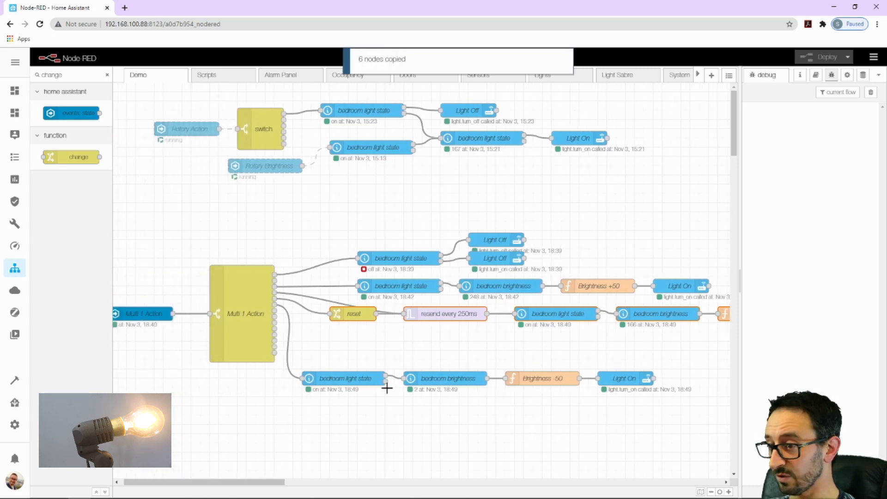
left_click(417, 435)
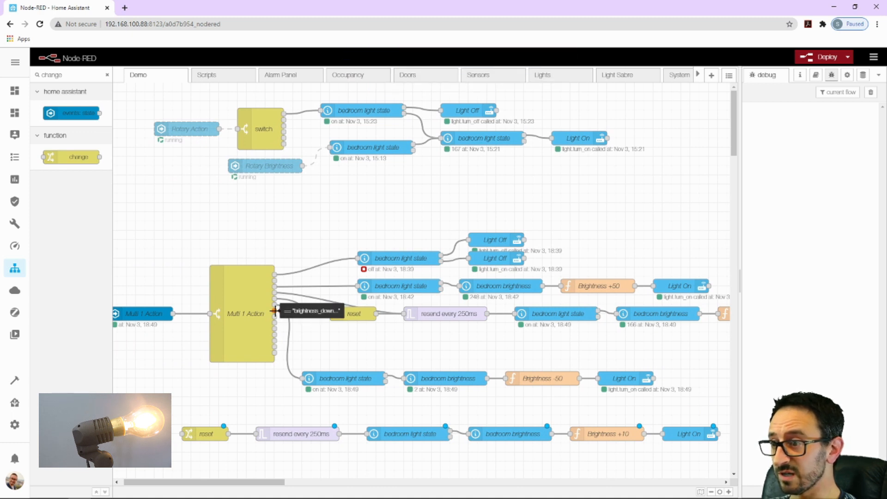
Step: Move the Brightness -50 row up under the brightness-up hold row and place the copied hold row directly below it
left_click_drag(685, 358, 391, 350)
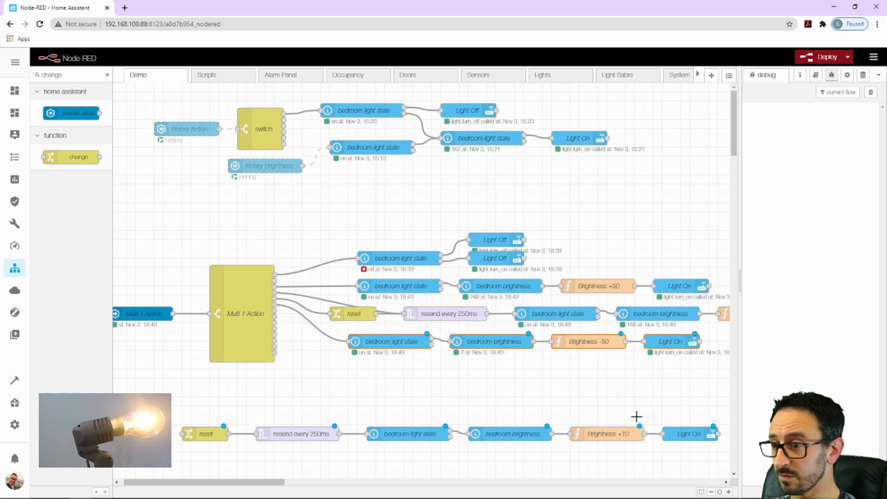
left_click_drag(721, 420, 126, 451)
left_click_drag(231, 438, 371, 383)
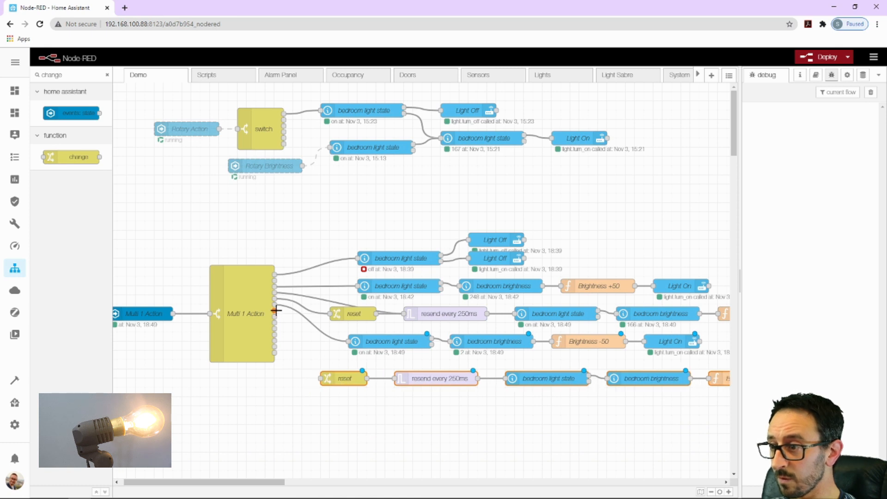
Step: Check the Multi 1 Action rules, then wire brightness_down_release to the copied reset node and brightness_down_hold directly to the copied resend trigger
left_click_drag(276, 311, 319, 378)
left_click(256, 325)
double_click(256, 325)
left_click(612, 244)
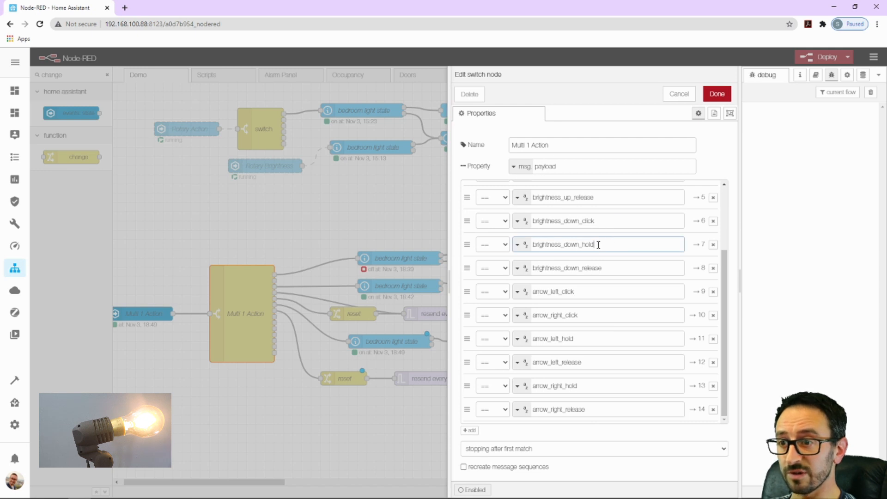
left_click(679, 94)
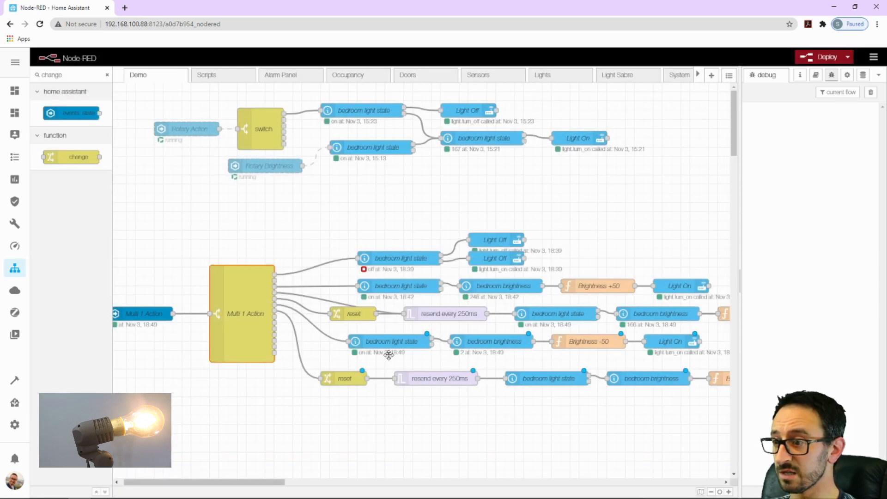
left_click(291, 318)
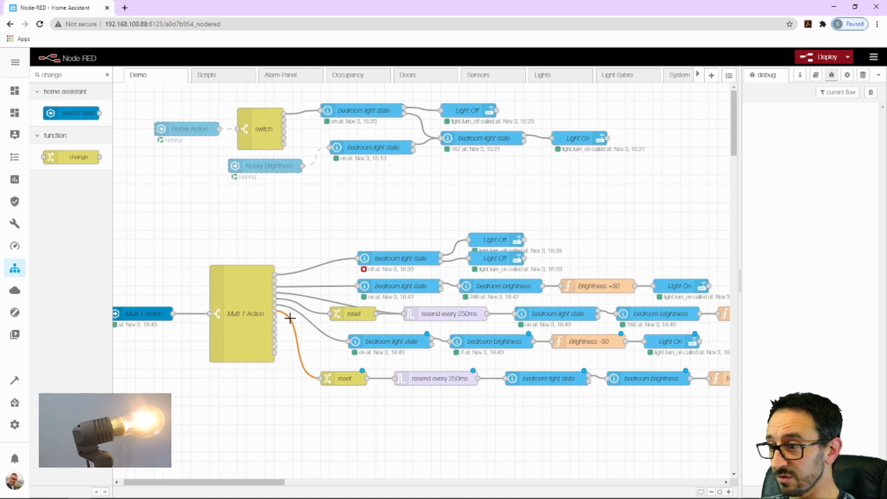
key("Delete")
left_click_drag(275, 318, 321, 379)
mouse_move(275, 312)
left_mouse_down()
mouse_move(395, 378)
mouse_move(333, 380)
mouse_move(324, 389)
left_mouse_up()
left_click_drag(430, 384, 402, 384)
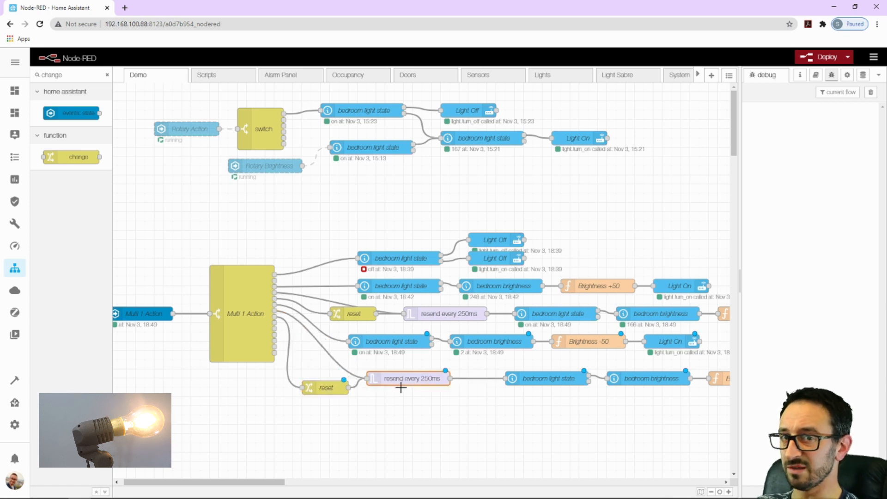
Step: Rename the function node in the copied hold row to Brightness -10
left_click_drag(262, 482, 333, 482)
double_click(464, 377)
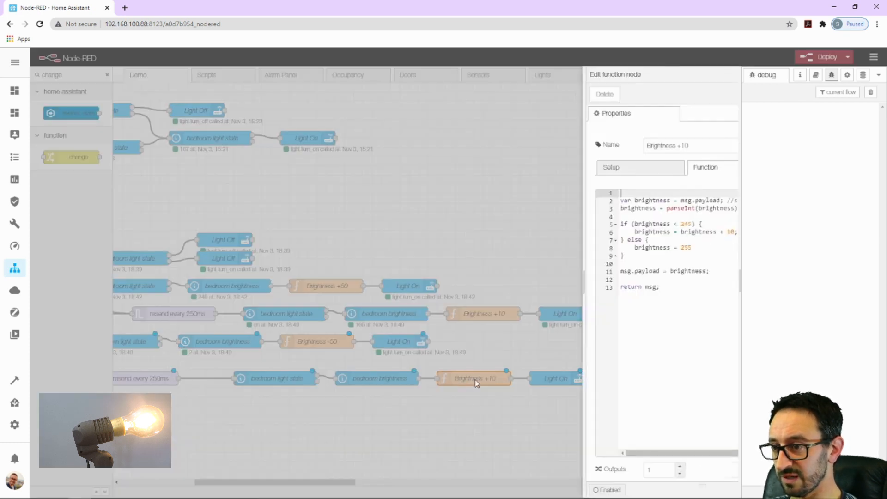
double_click(536, 146)
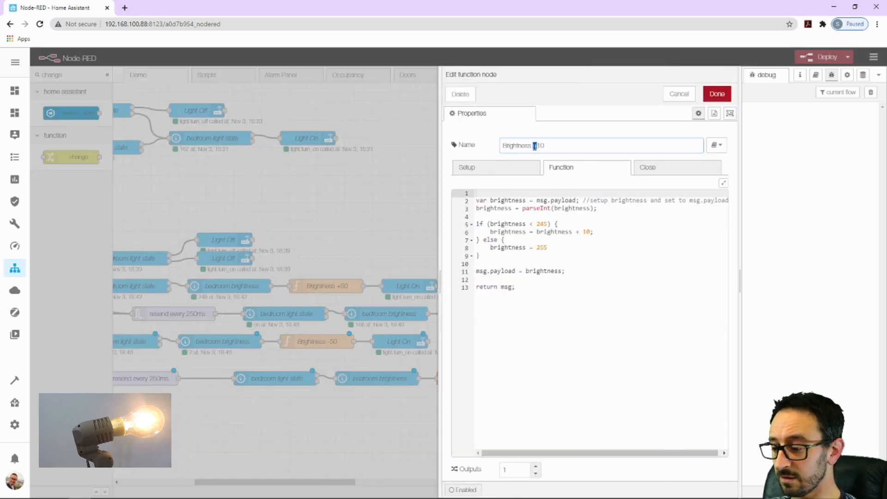
key("BackSpace")
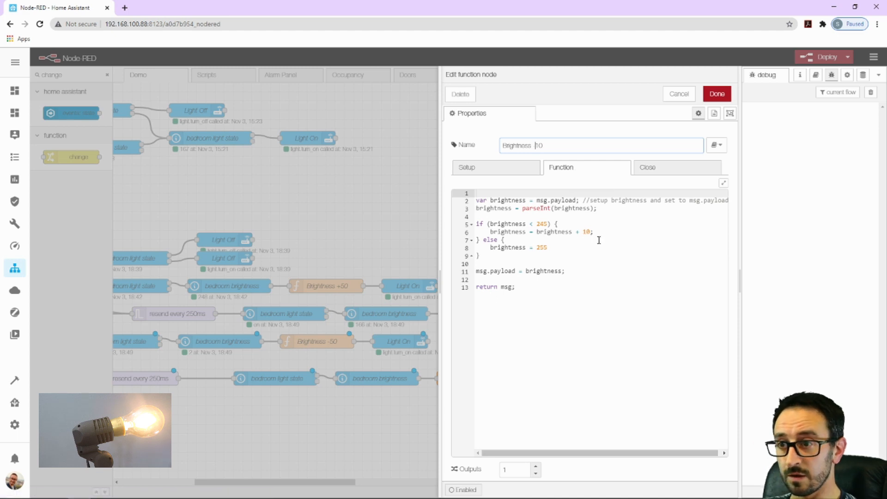
Step: Make the function subtract 10 when brightness is greater than 11 and otherwise set it to 1, and deploy the flow
left_click(579, 230)
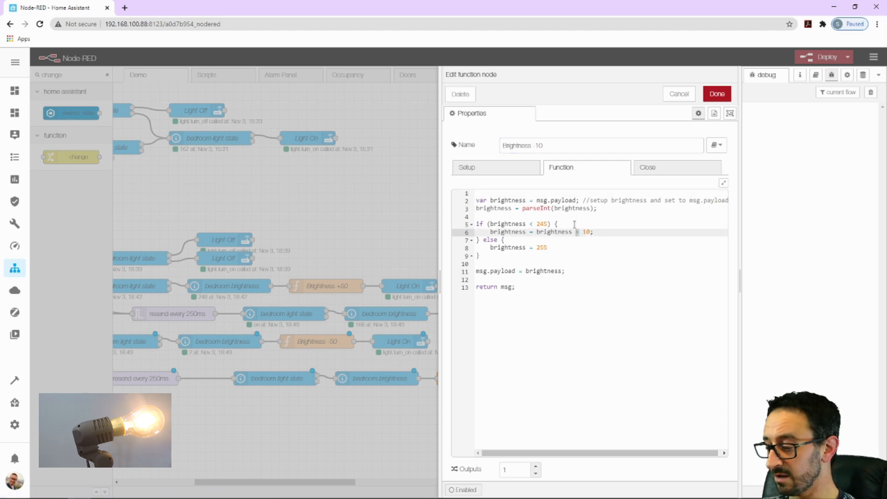
double_click(531, 225)
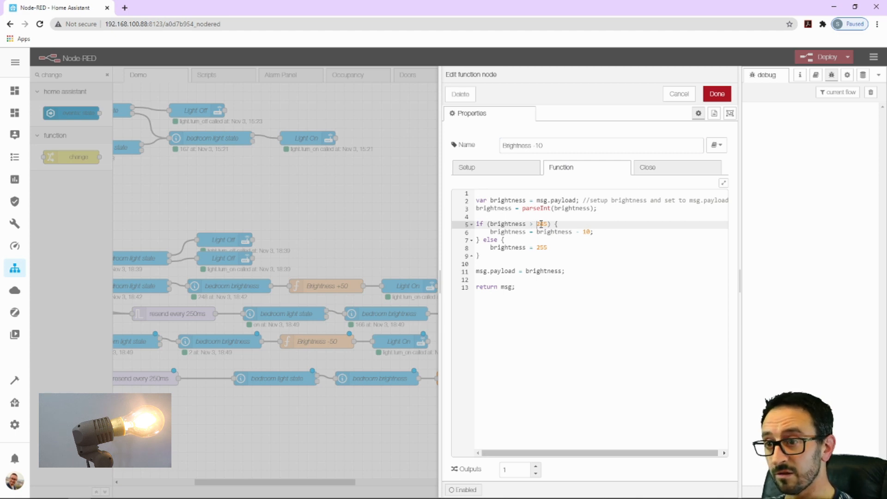
type("10")
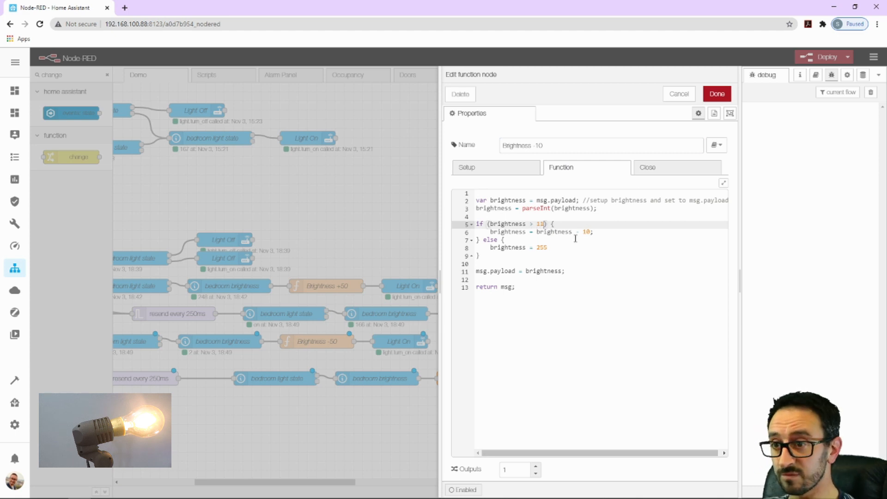
left_click(542, 248)
type("1")
left_click(717, 94)
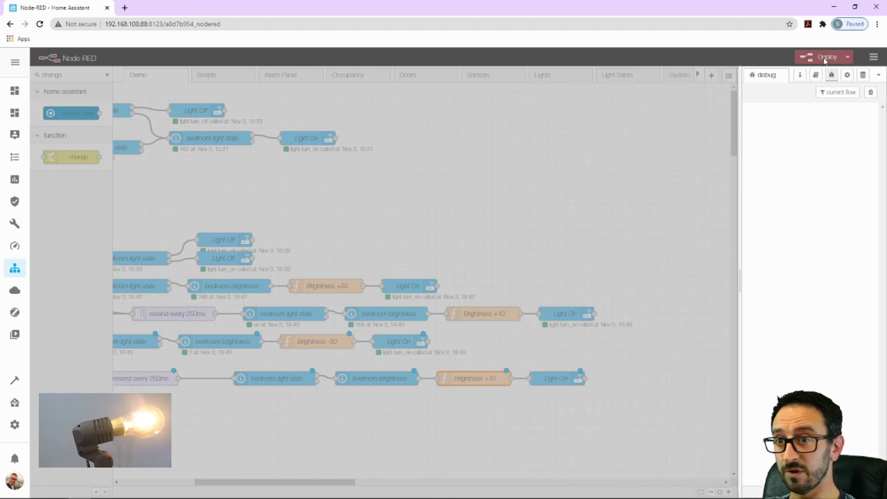
left_click(825, 57)
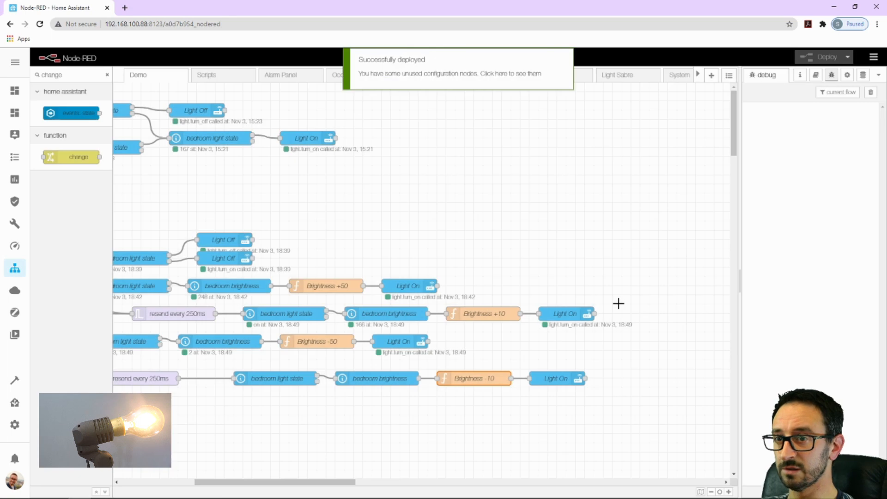
scroll(497, 338, "left", 4)
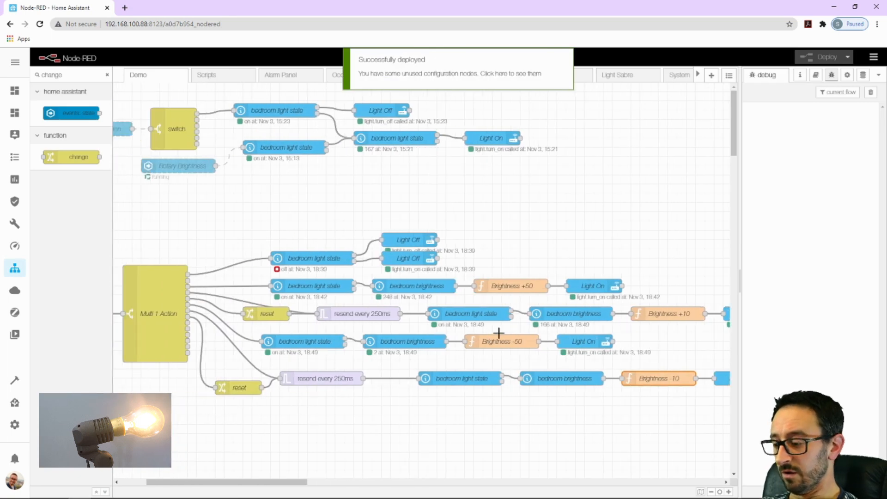